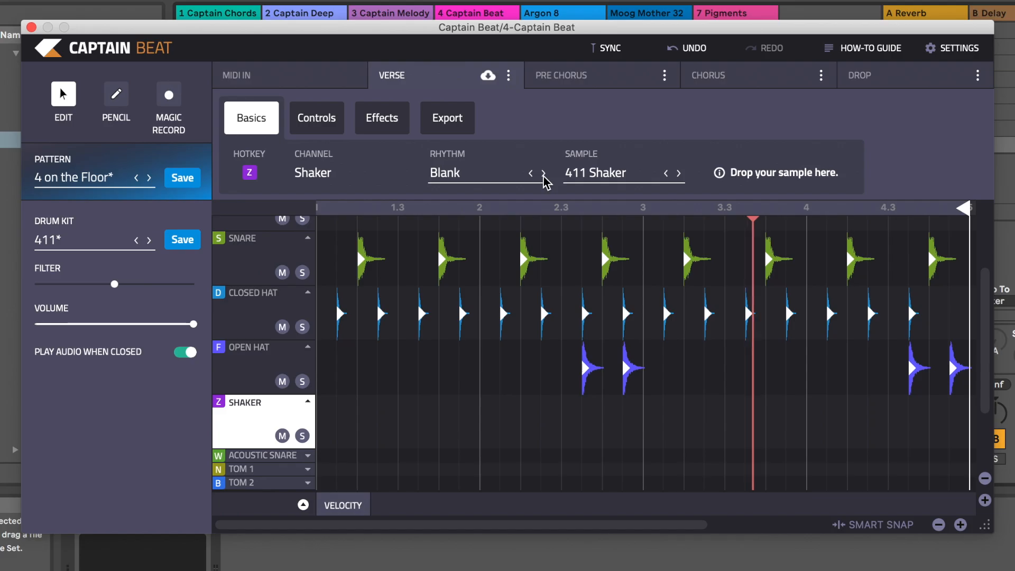
Change the Shaker channel's rhythm from Blank to Click Click 116 and on to the following preset.
left_click(543, 174)
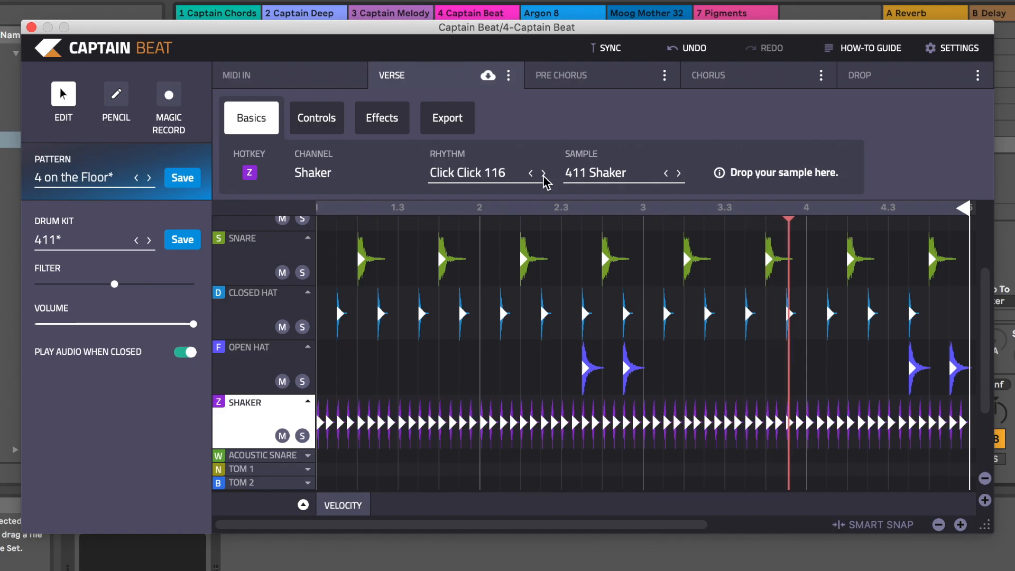
left_click(543, 174)
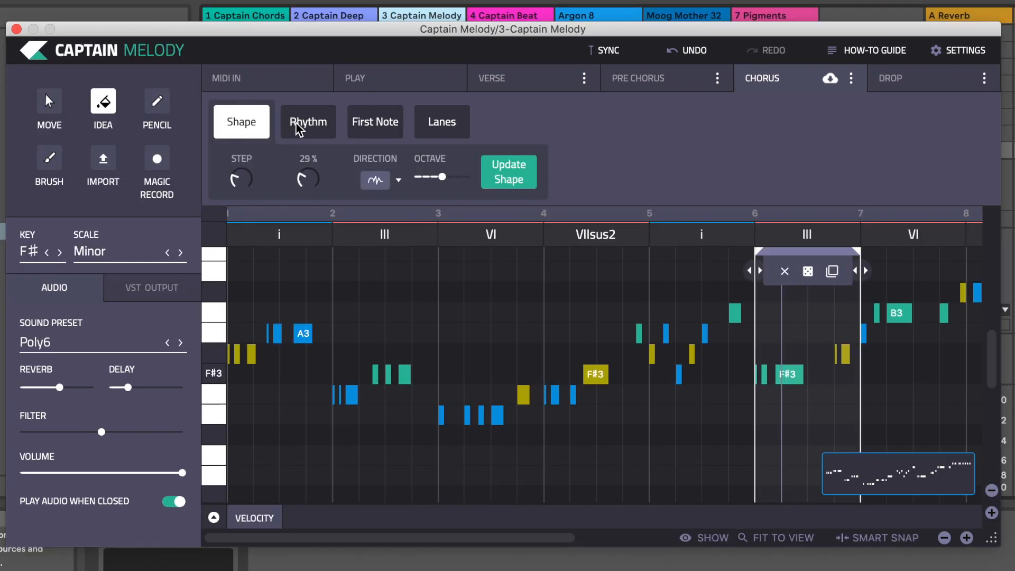
Open the rhythm settings for the chorus melody idea at bar 6 and try different rhythm options.
left_click_drag(296, 123, 299, 126)
left_click(378, 183)
left_click(306, 240)
left_click(306, 263)
left_click(304, 240)
left_click(300, 220)
left_click(302, 239)
left_click_drag(307, 179, 301, 130)
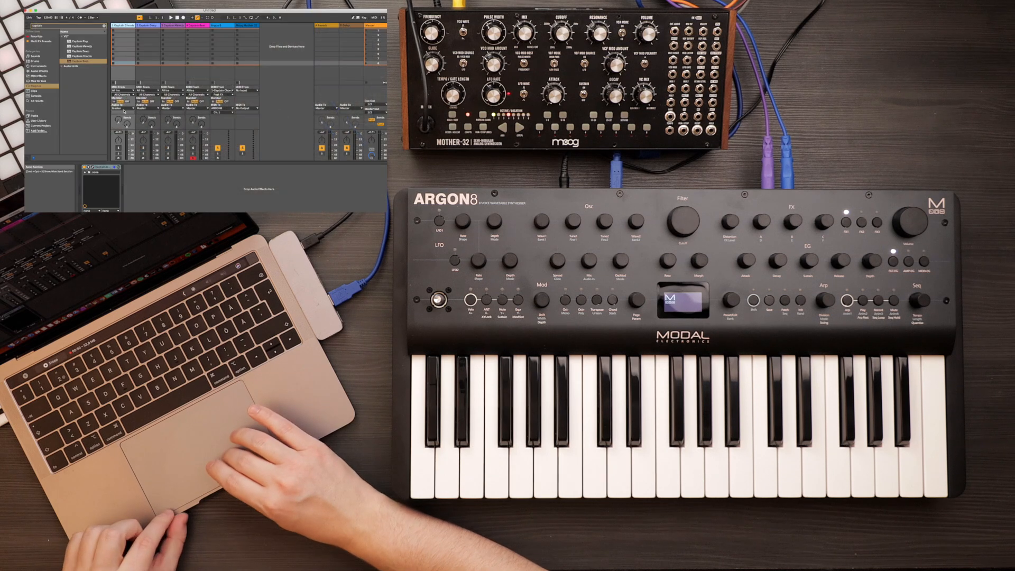
Open the Captain Chords plug-in on its track and start writing music in the key of F with the Minor scale.
left_click(93, 167)
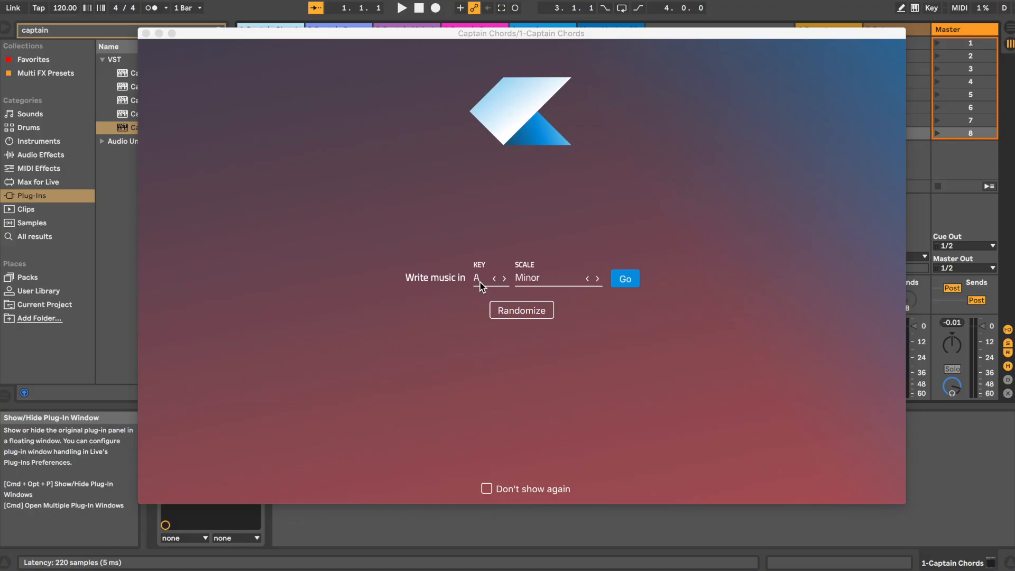
left_click(504, 279)
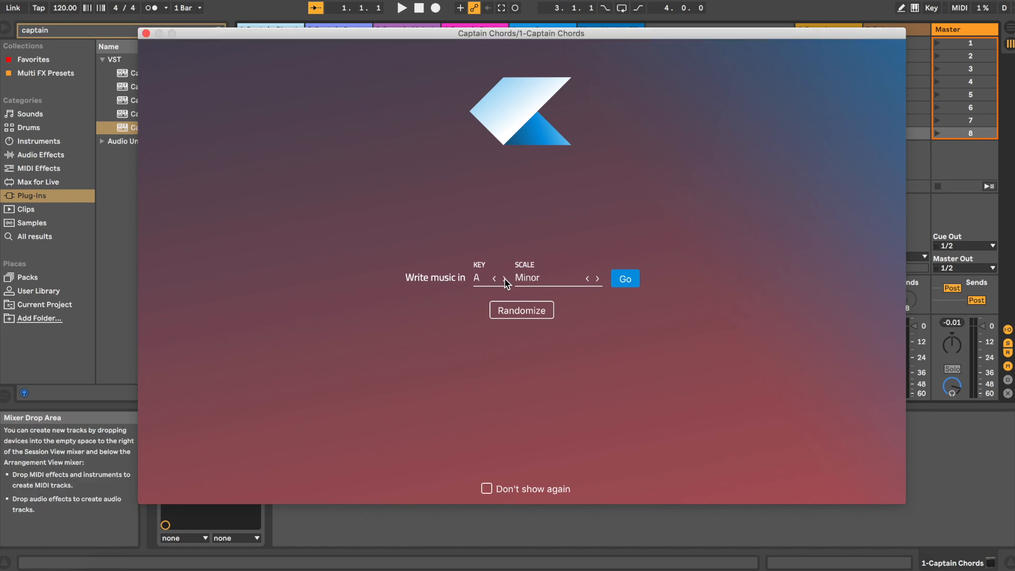
left_click(479, 278)
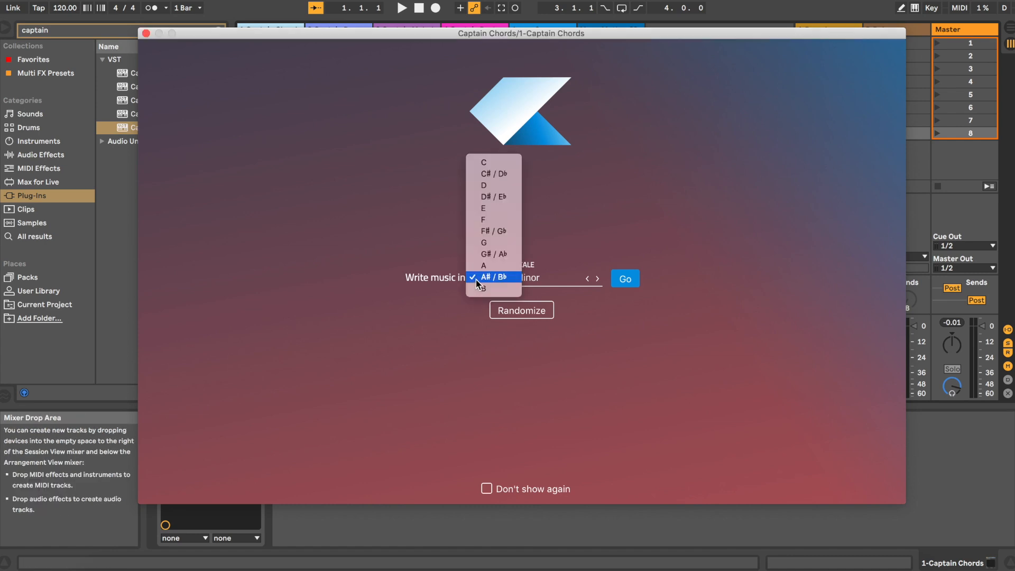
left_click(487, 220)
left_click(539, 277)
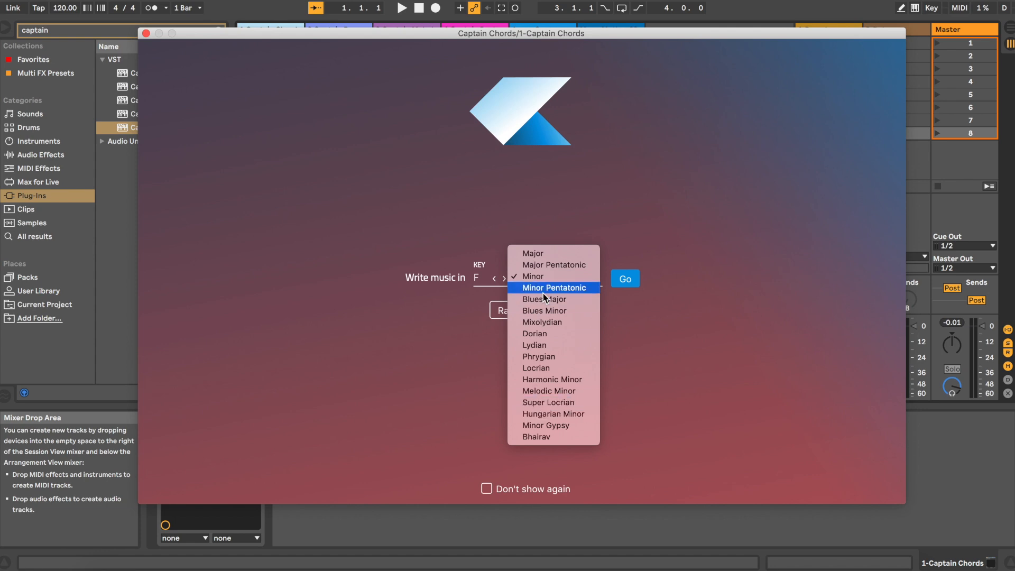
left_click(544, 277)
left_click(625, 279)
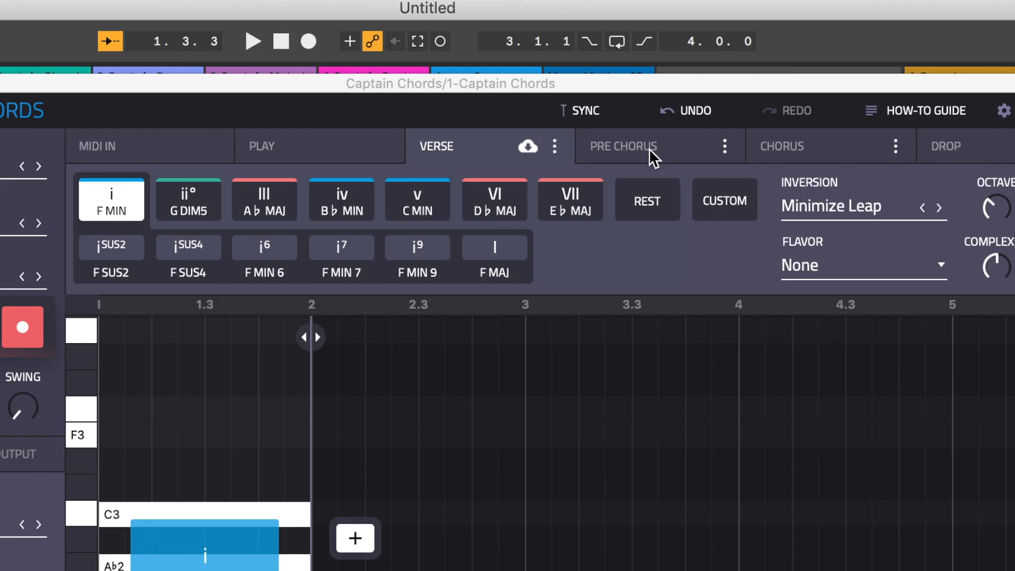
Look through the Verse, Pre Chorus, Chorus and Drop sections, ending on the Verse.
left_click(653, 158)
left_click(778, 155)
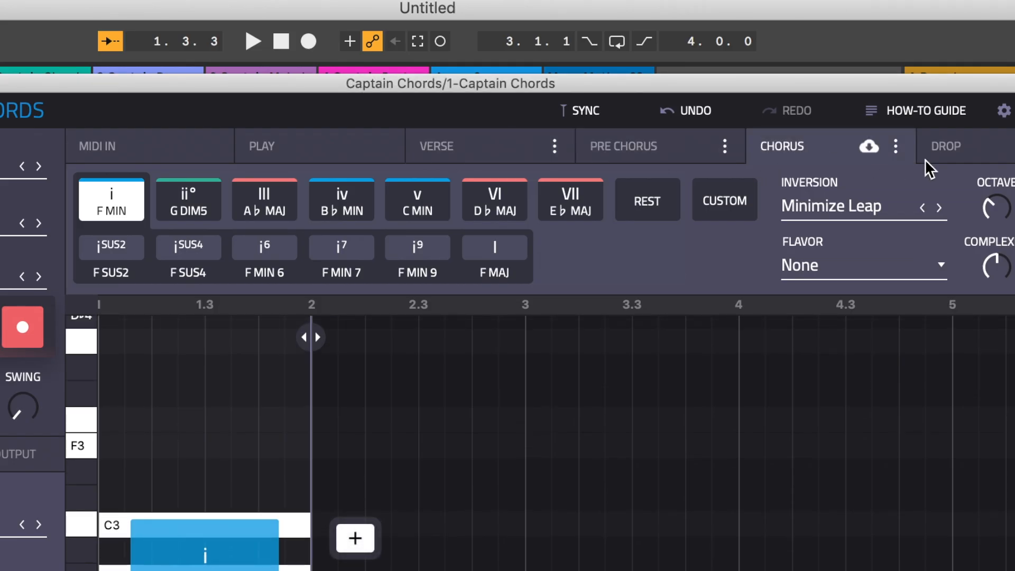
left_click(950, 158)
left_click(786, 153)
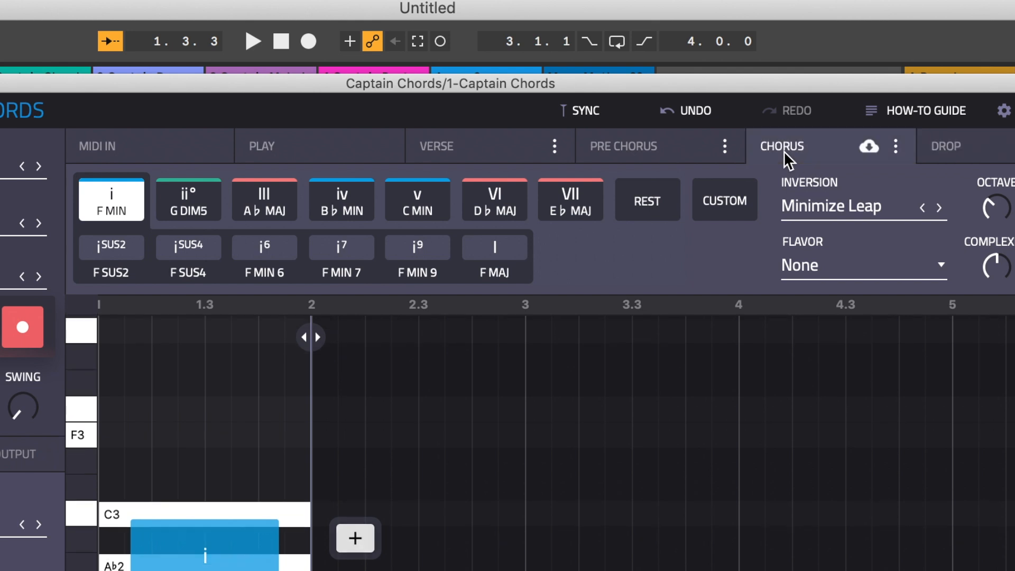
left_click(651, 151)
left_click(481, 157)
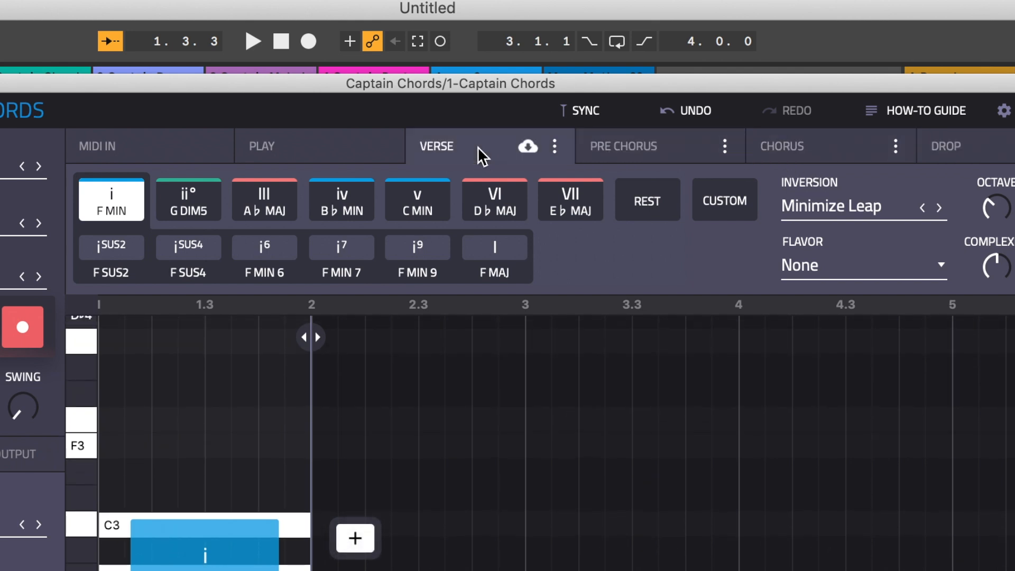
left_click(630, 151)
left_click(802, 157)
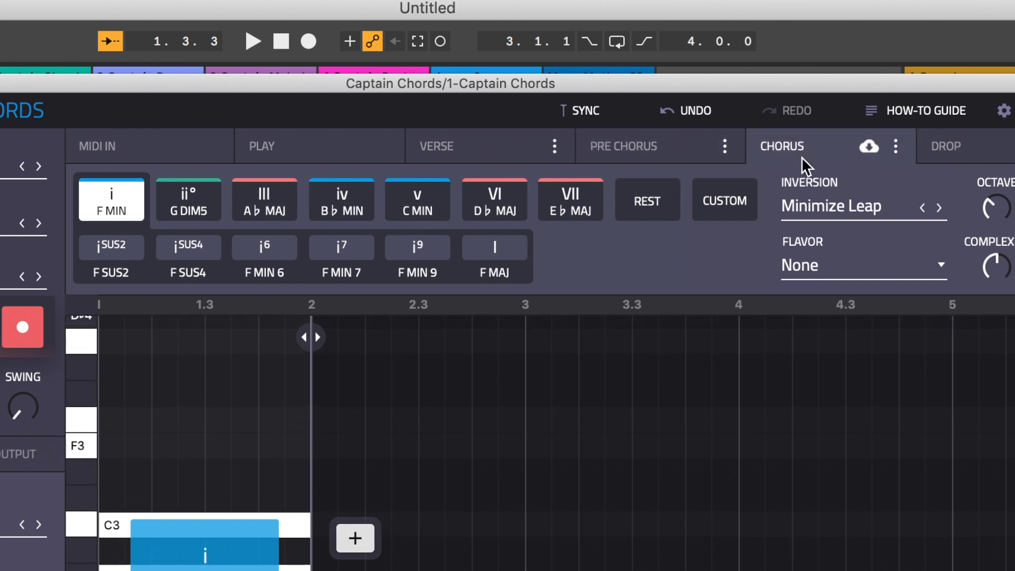
left_click(941, 157)
left_click(494, 159)
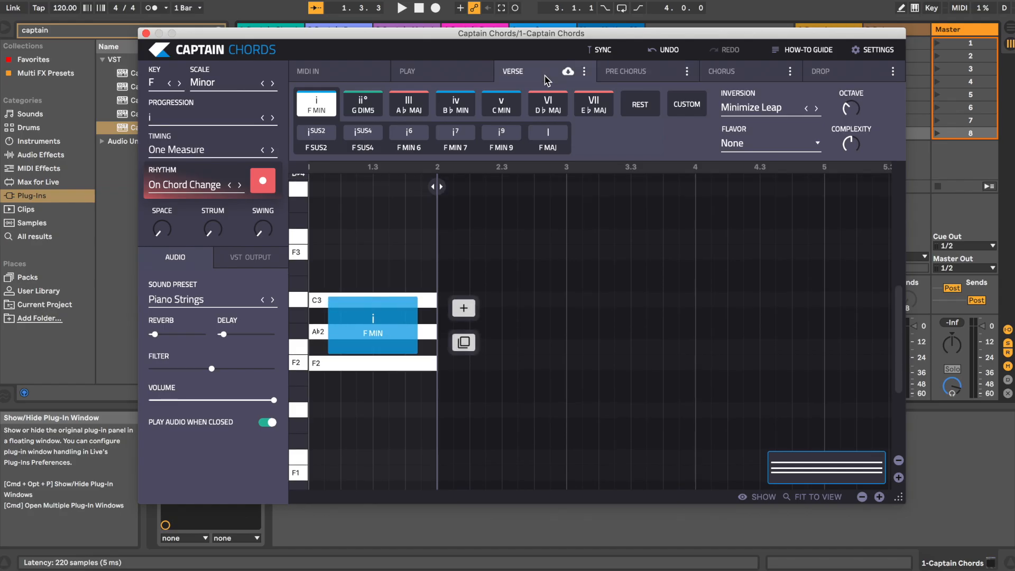
left_click(614, 74)
left_click(746, 74)
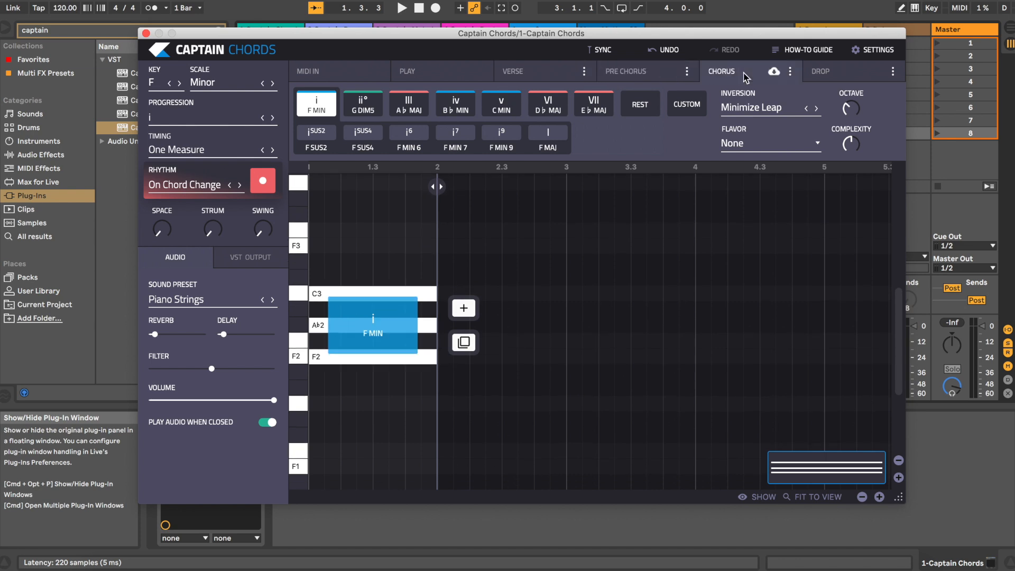
left_click(820, 73)
left_click(740, 73)
left_click(645, 75)
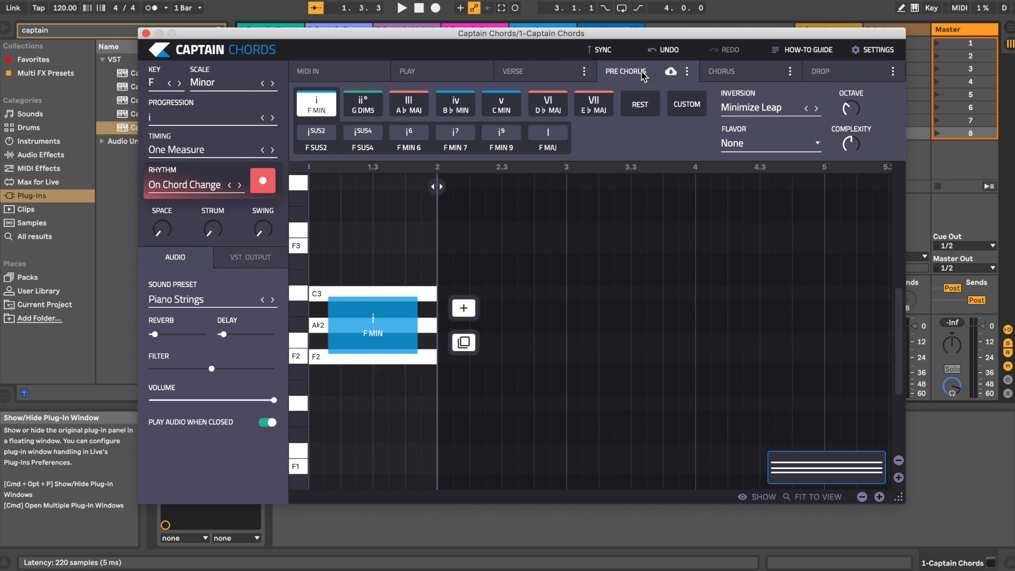
left_click(560, 78)
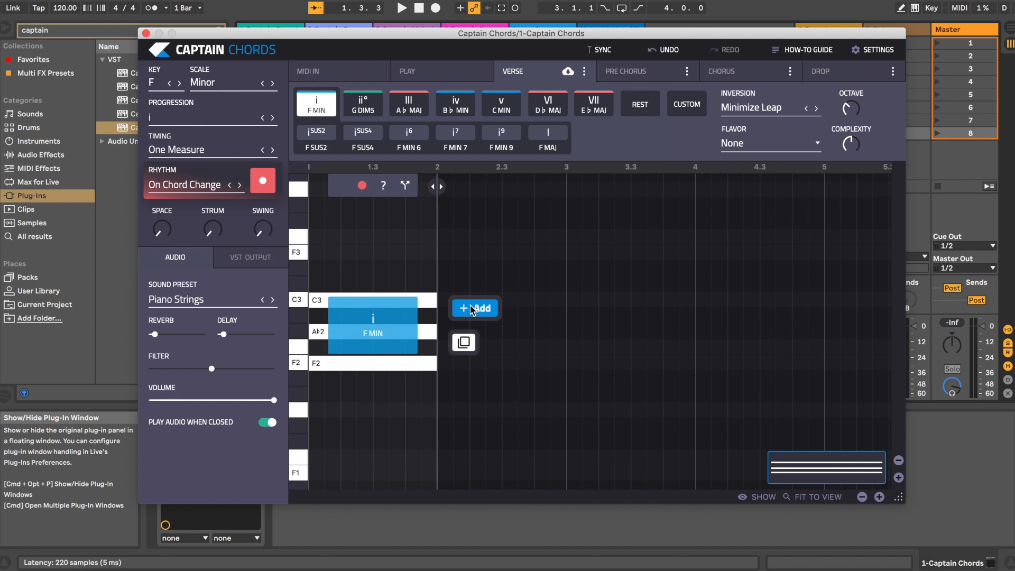
Add three more F minor chords to the verse to build a four-bar i - i - i - i progression.
left_click(472, 309)
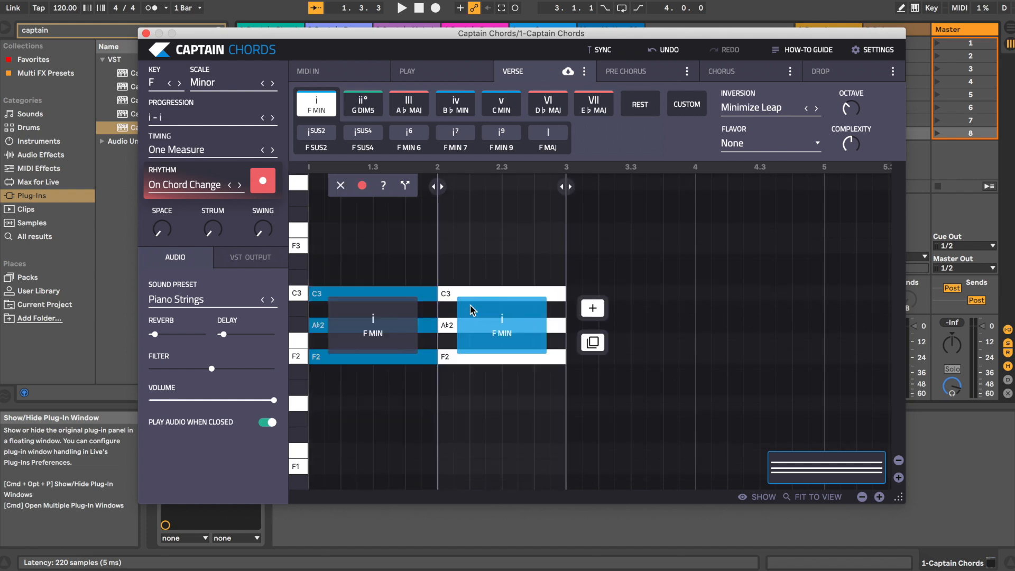
left_click(592, 318)
left_click(722, 310)
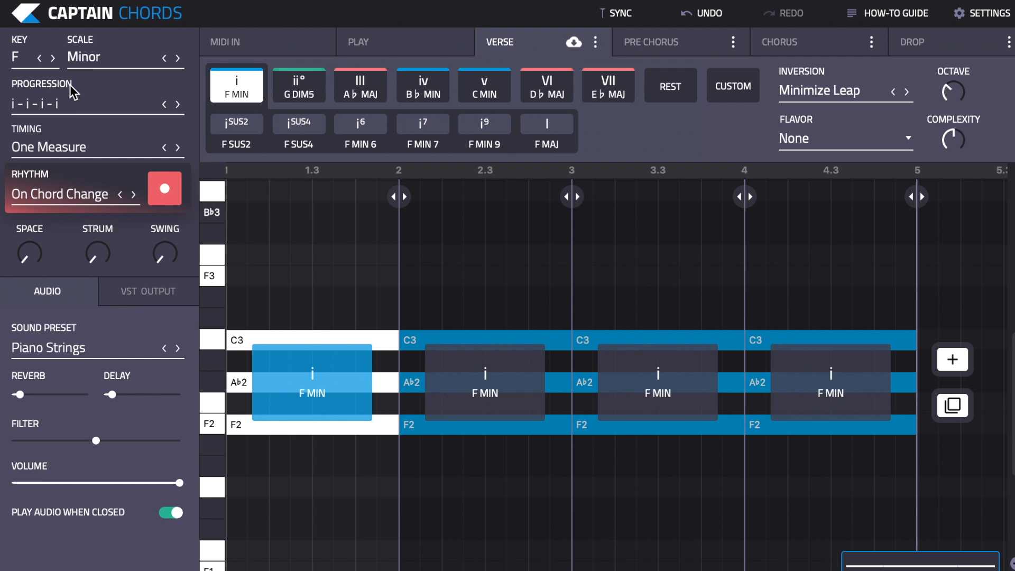
Try the keys F#, G and G#, and move the scale to Minor Pentatonic and the one after it.
left_click(53, 58)
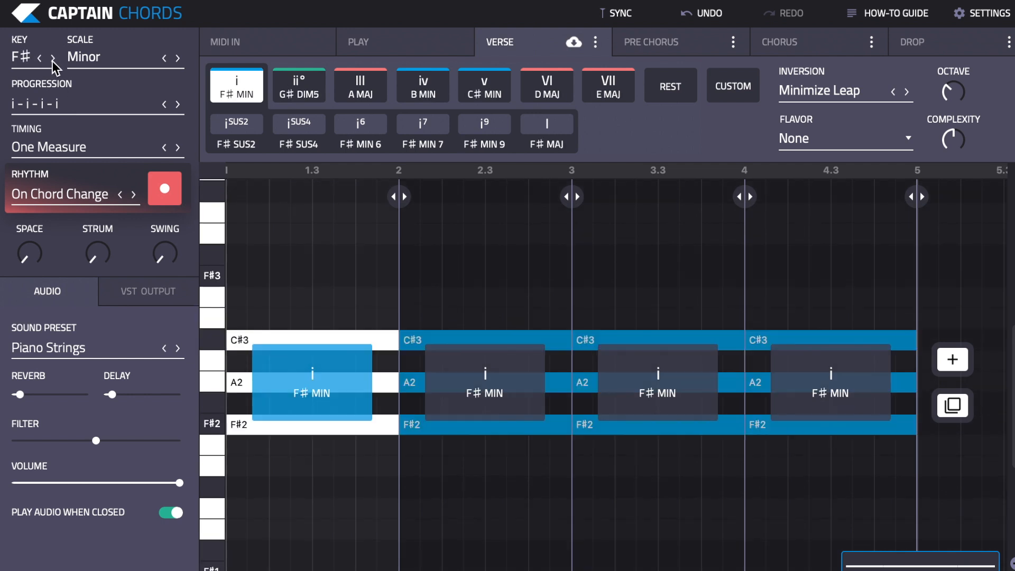
left_click(52, 58)
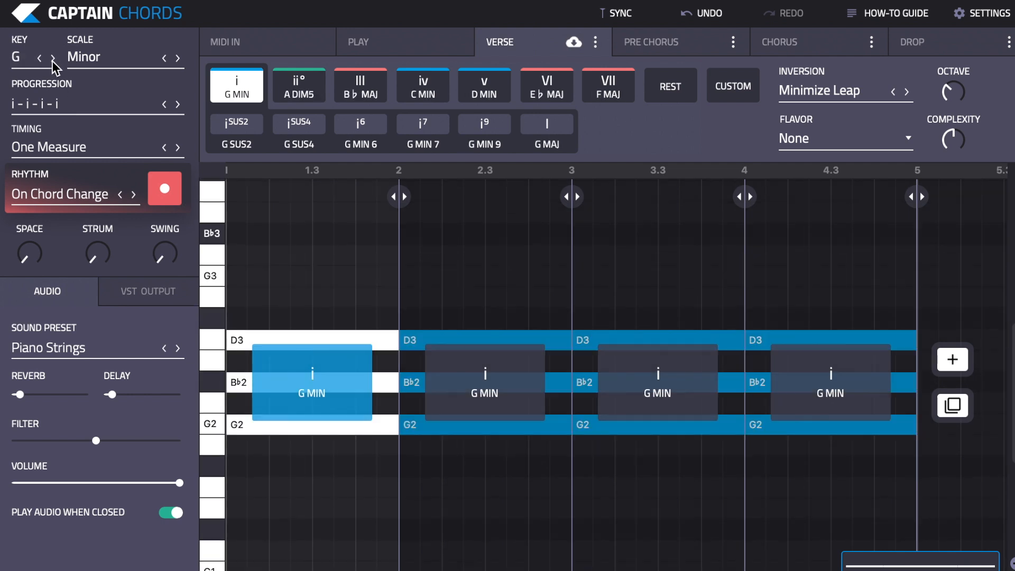
left_click(53, 57)
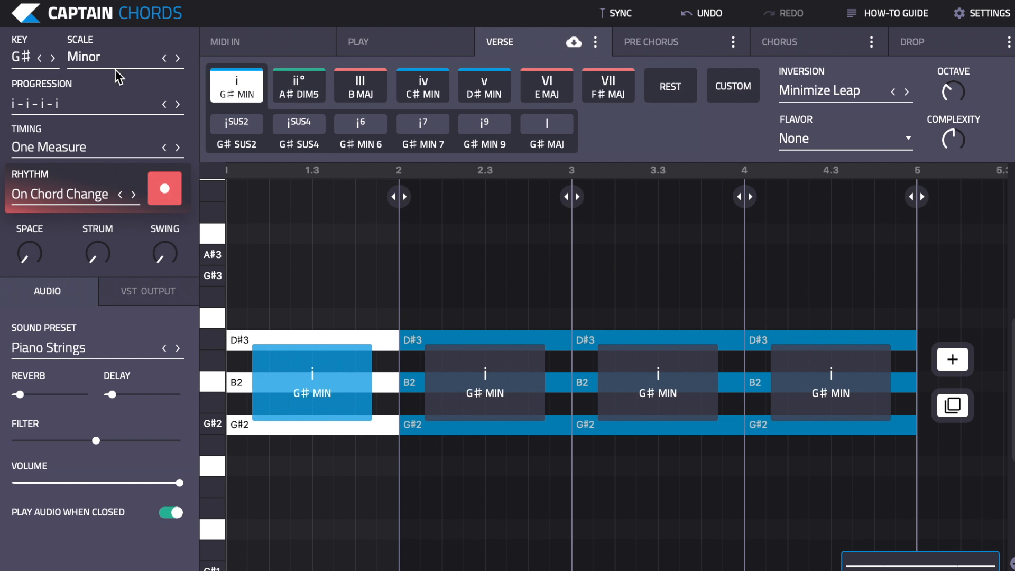
left_click(179, 58)
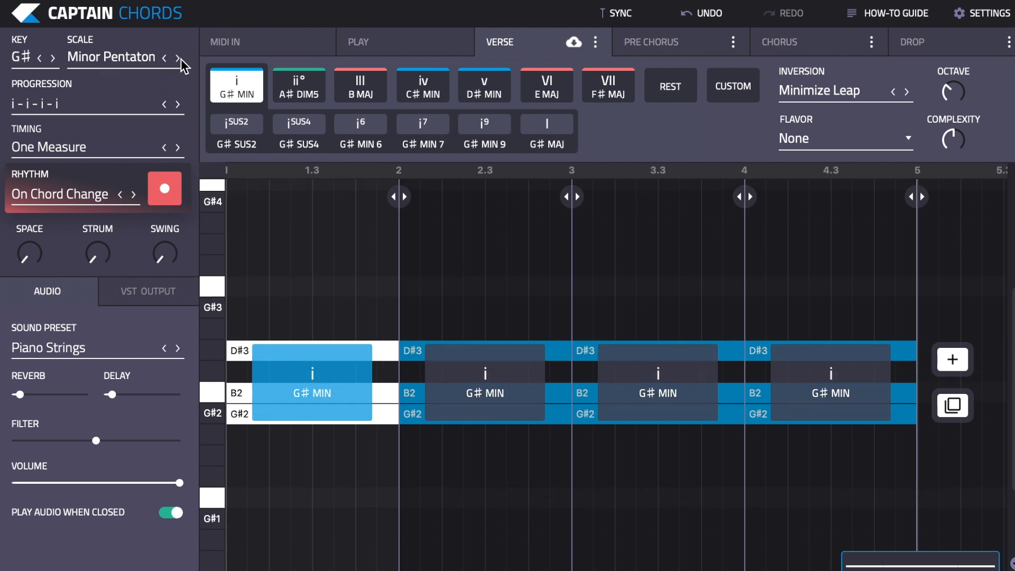
left_click(178, 58)
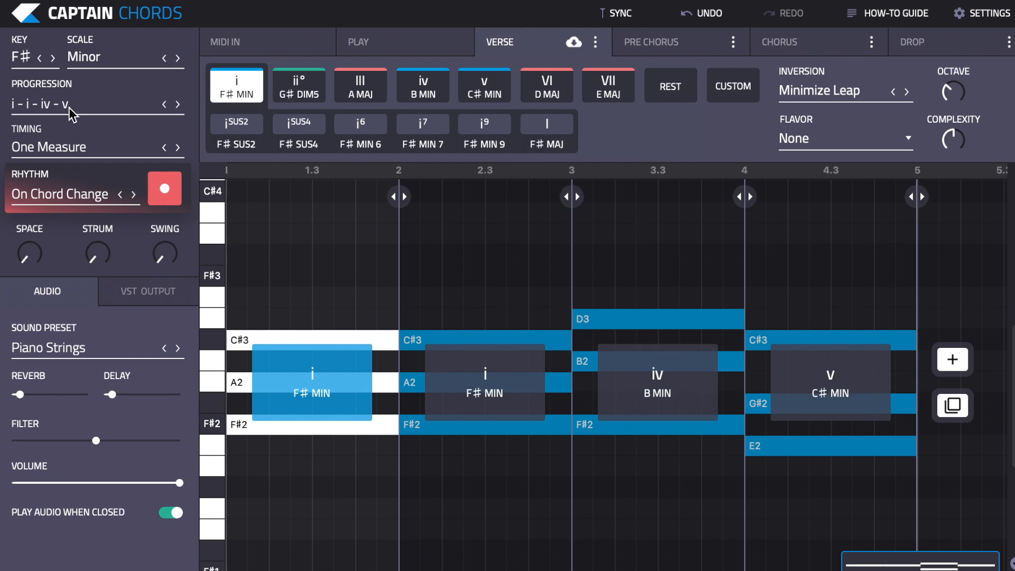
Apply the i - v - IV - III chord progression with the Dark Side timing pattern to the verse and play it back.
left_click(70, 108)
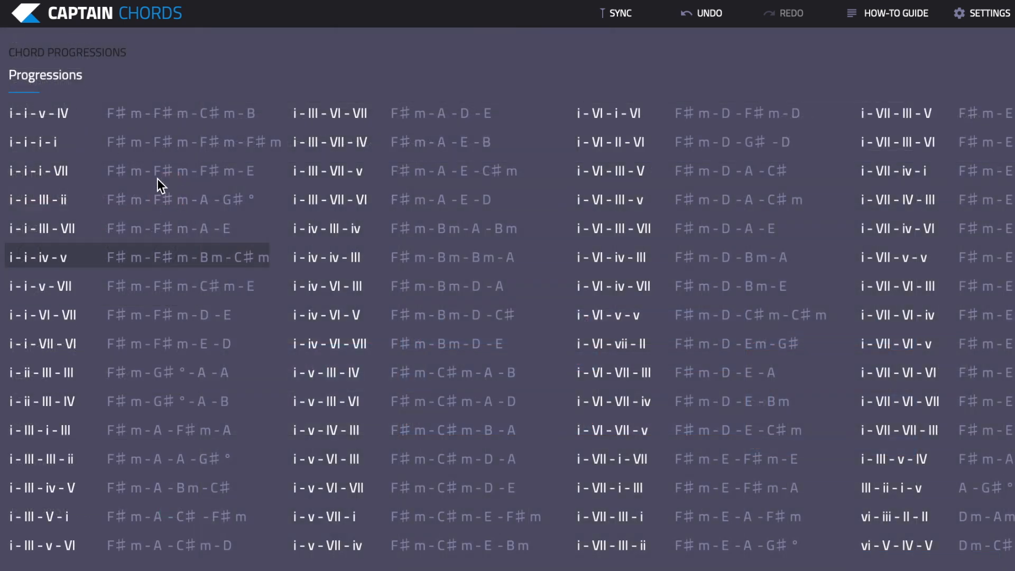
left_click(443, 240)
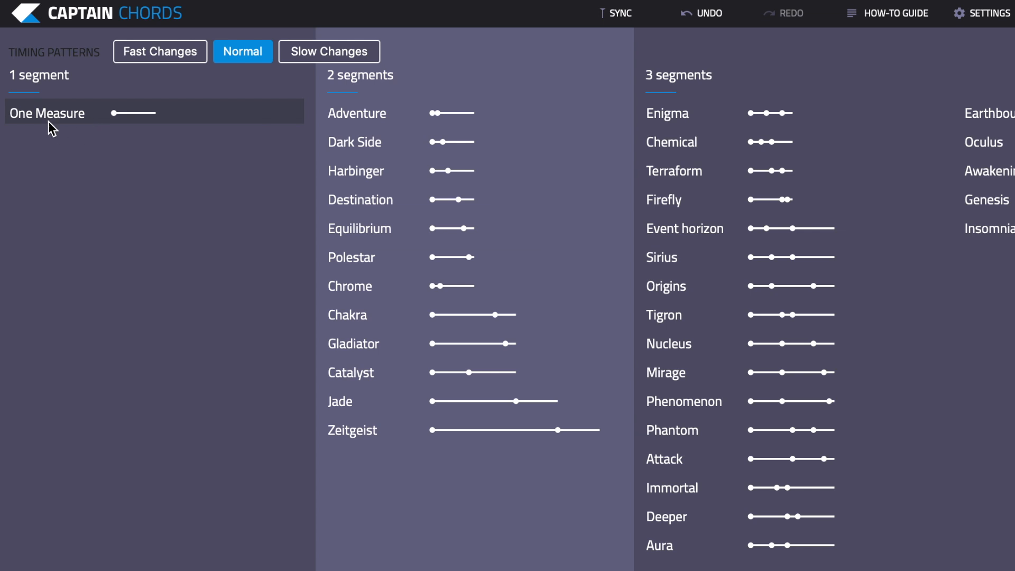
left_click(364, 146)
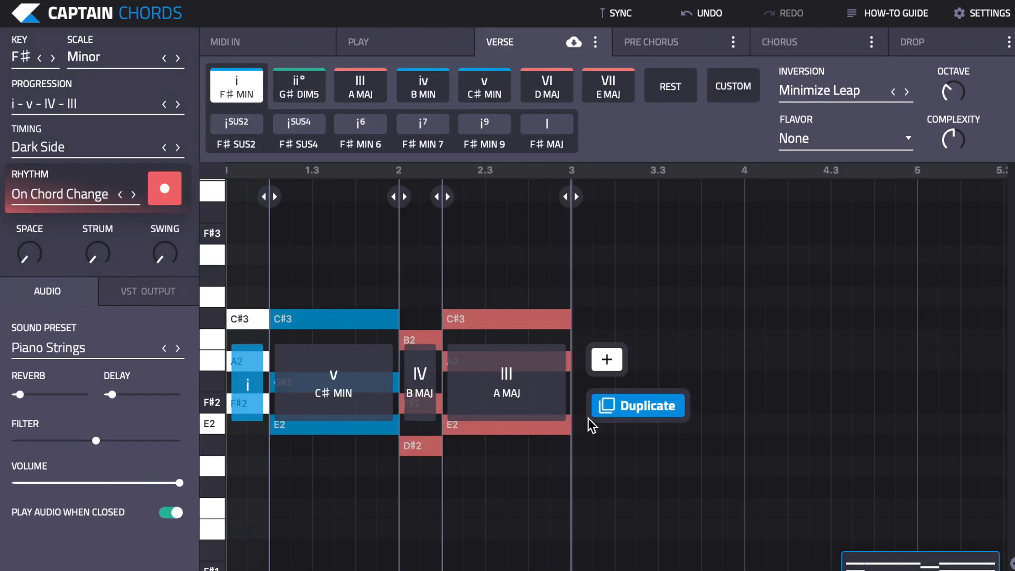
key("space")
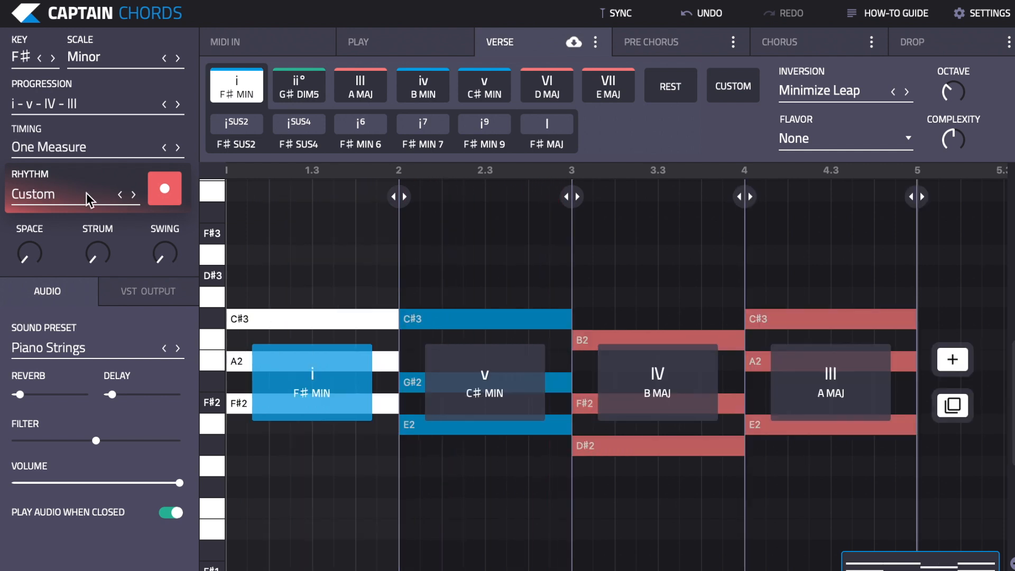
Set the verse's chord rhythm to the Filtered preset from the simple rhythms.
left_click(87, 195)
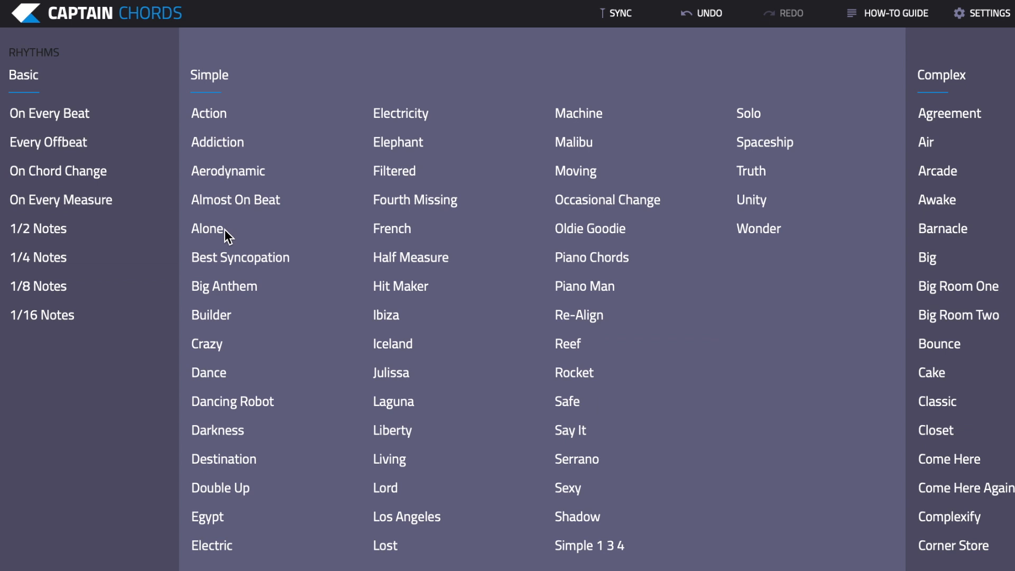
left_click(394, 171)
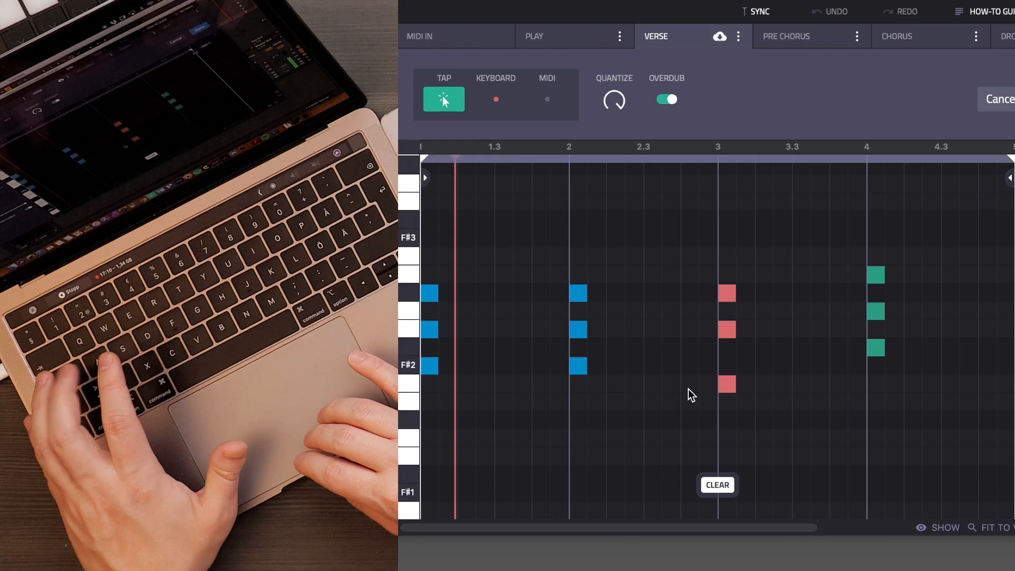
Record a custom chord rhythm across the four verse bars, overdubbing short repeated hits after each bar's opening chord.
key("a")
key("a")
key("a")
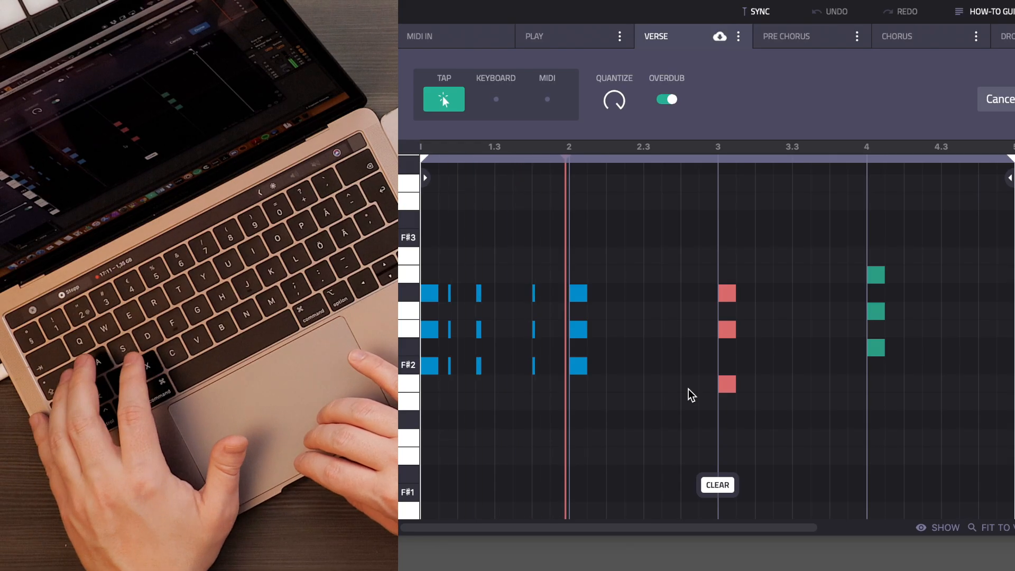
key("a")
key("a")
key("a")
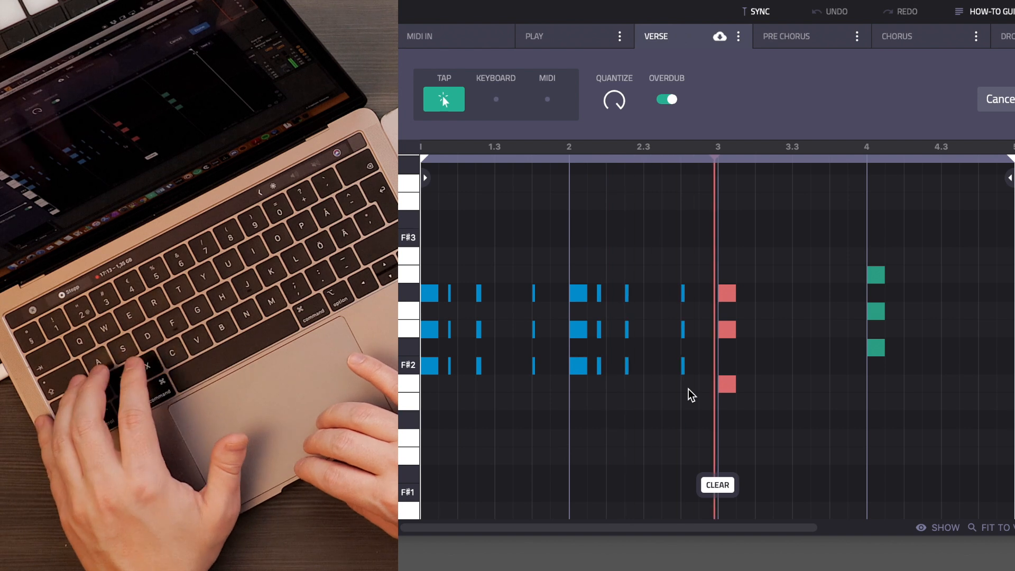
key("a")
key("a")
key("a")
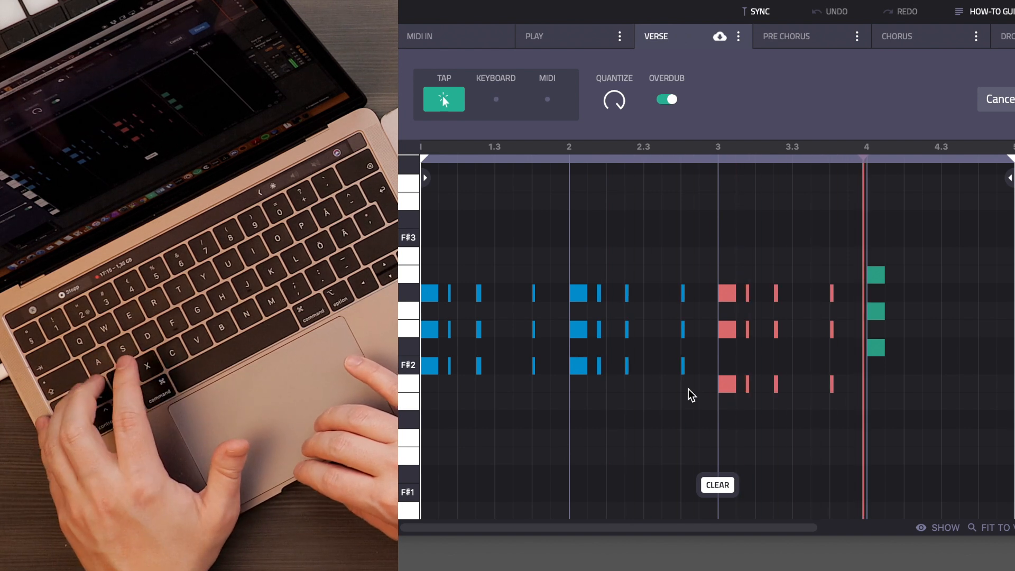
key("a")
key("a")
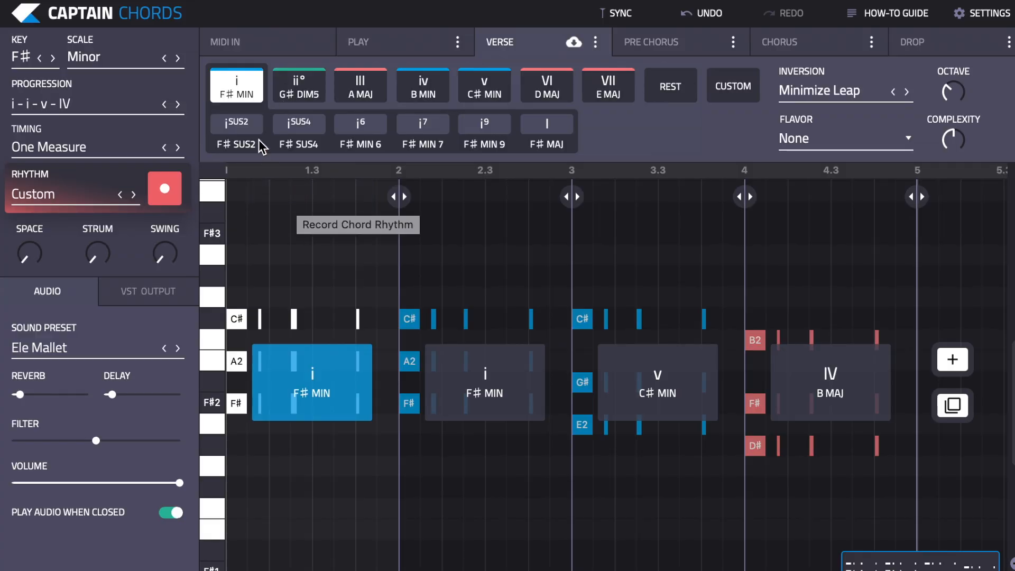
Try the F# sus2 and sus4 variations on the verse's first chord, and set it to F# minor 6.
left_click_drag(244, 88, 236, 89)
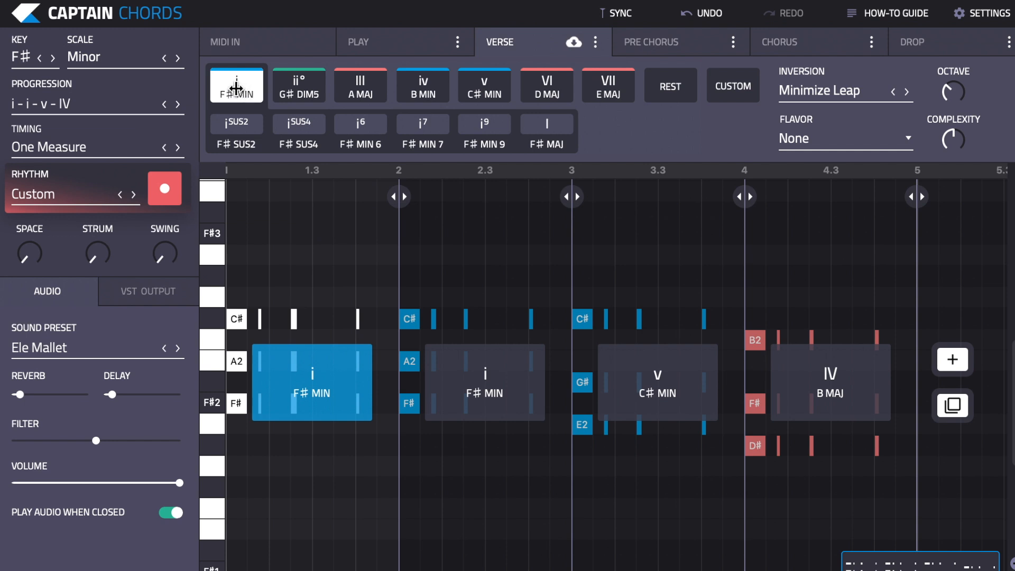
left_click(239, 127)
left_click(288, 127)
left_click(352, 128)
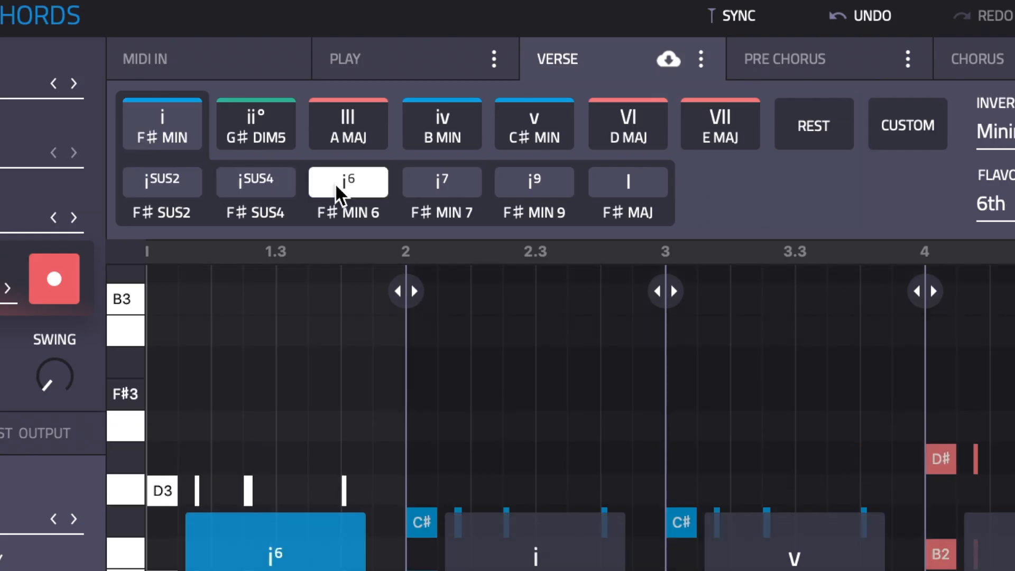
Try F# minor 7 on the verse's first chord, restore it to F# minor, and audition the F# sus4, C# minor and B major chords.
left_click(439, 182)
left_click(197, 177)
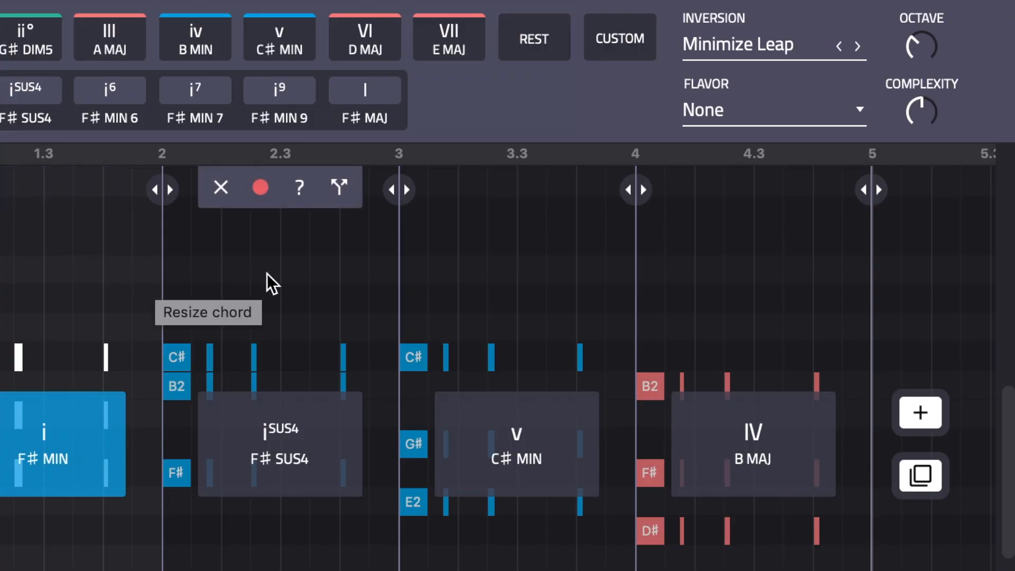
left_click(268, 275)
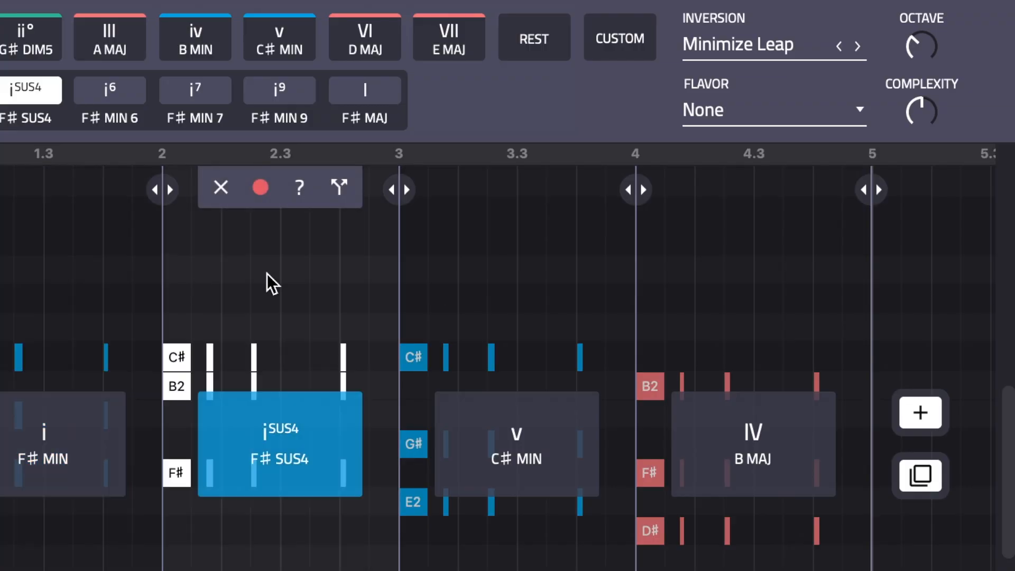
left_click(484, 270)
left_click(706, 279)
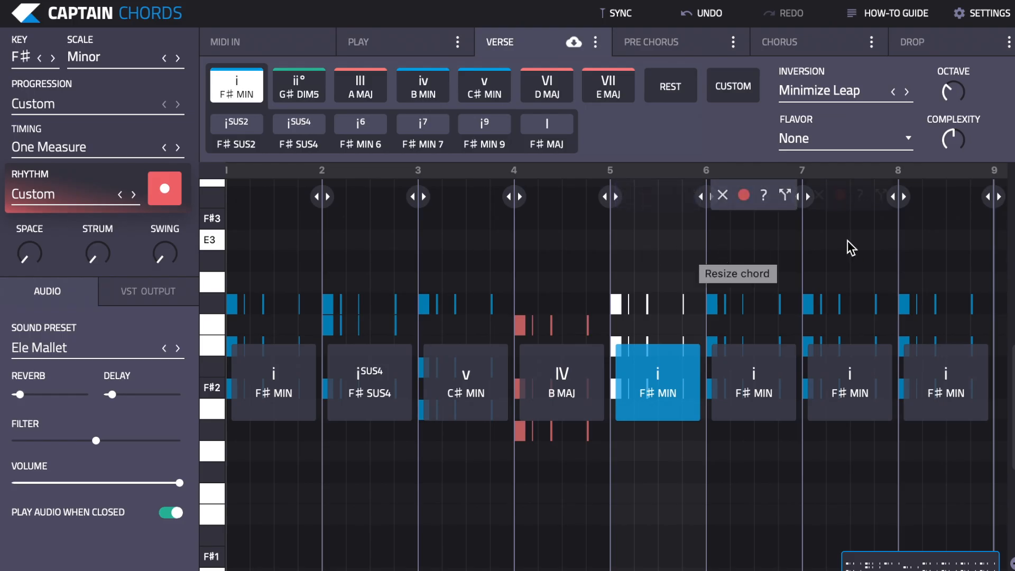
Set the verse's sixth, seventh and eighth chords to F# sus4, C# minor and B major.
left_click(793, 234)
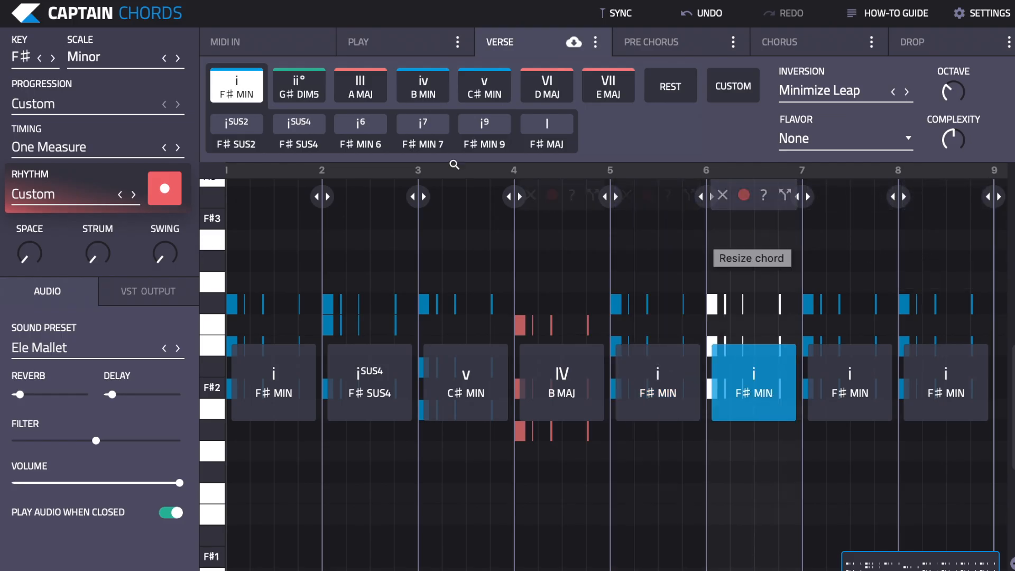
left_click(306, 126)
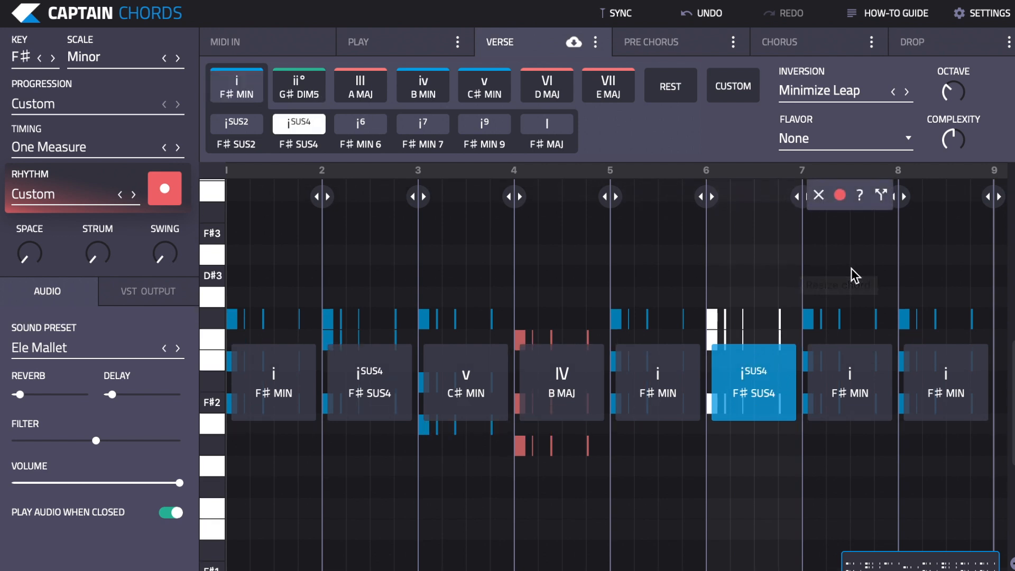
left_click(855, 275)
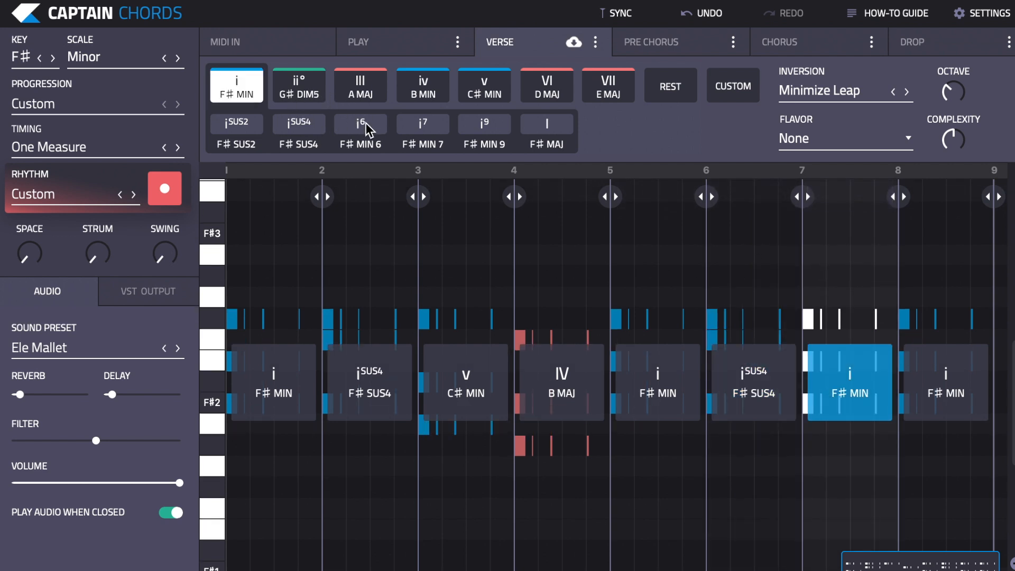
left_click(307, 94)
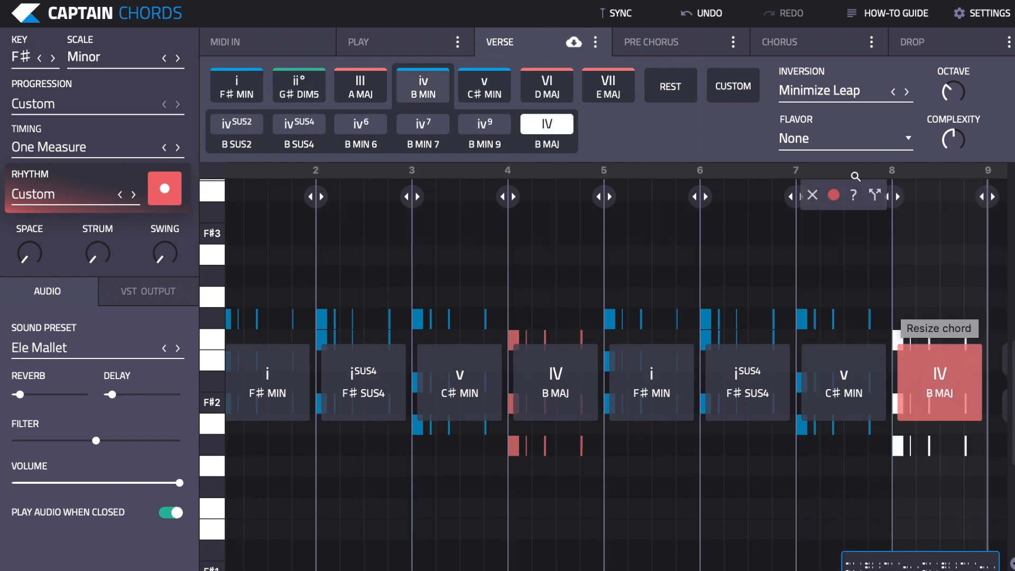
Give the verse's eighth chord the 9th flavor, adjust the complexity of the C# minor chord in bar 7, and play back the result.
left_click(842, 145)
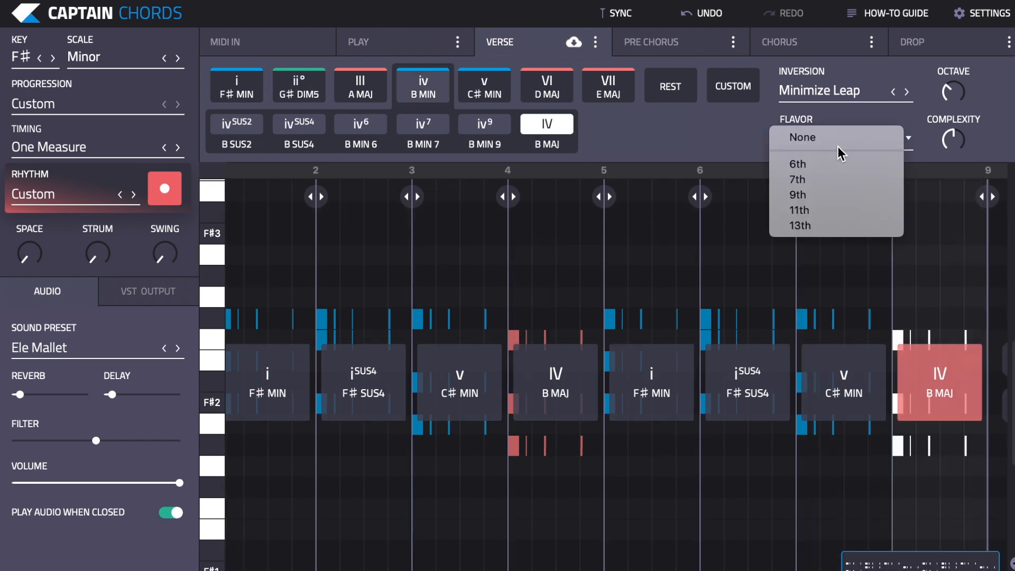
left_click(822, 198)
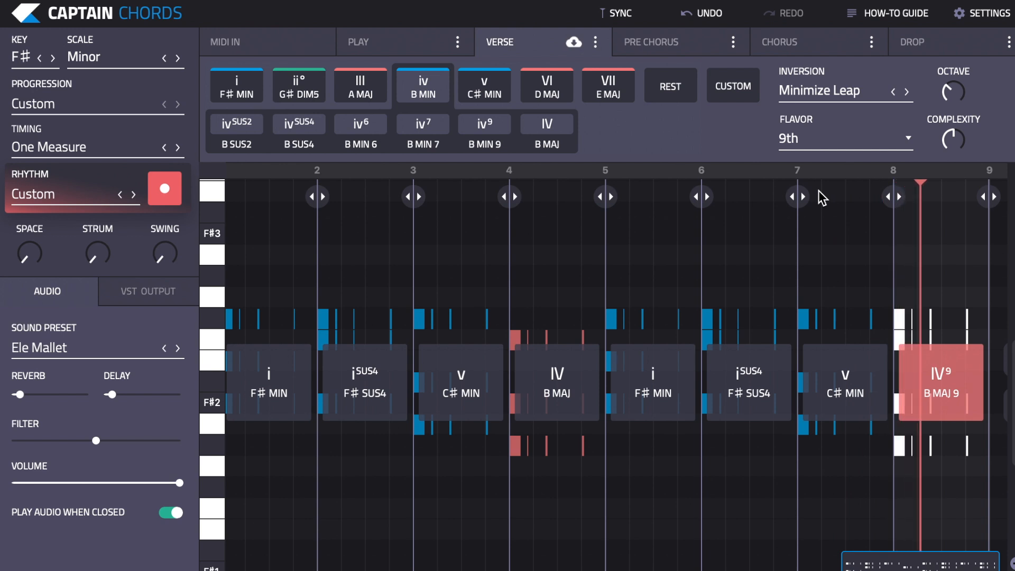
key("space")
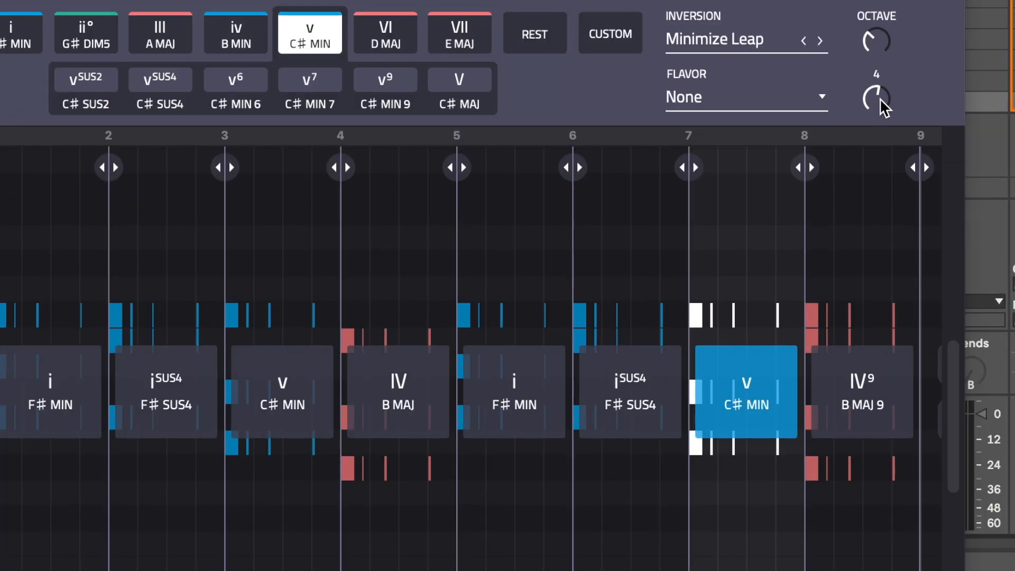
left_click_drag(880, 93, 881, 82)
key("space")
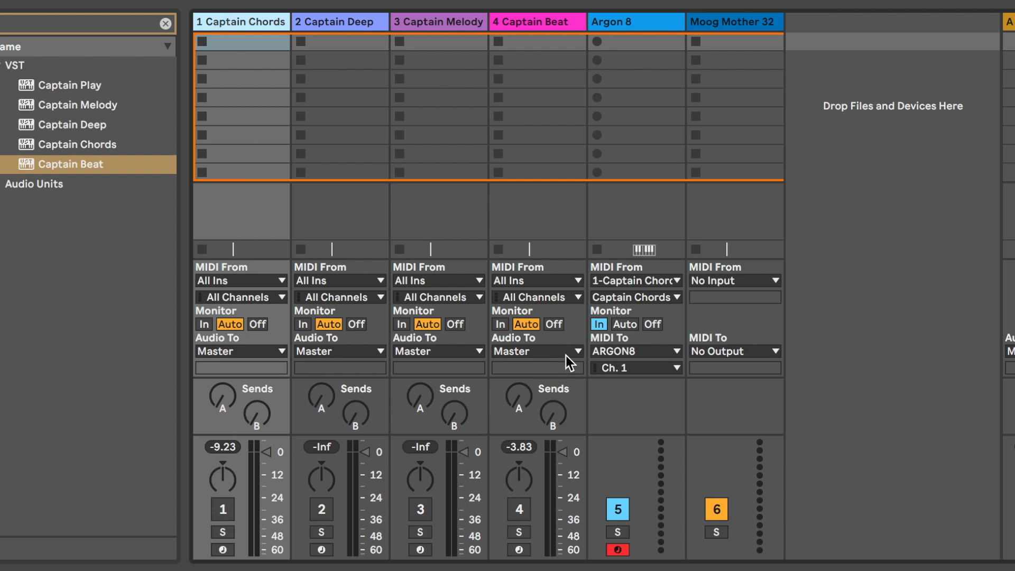
Route the Argon 8 track's MIDI input from 1-Captain Chords, Captain Chords, and its MIDI output to ARGON8.
left_click(616, 22)
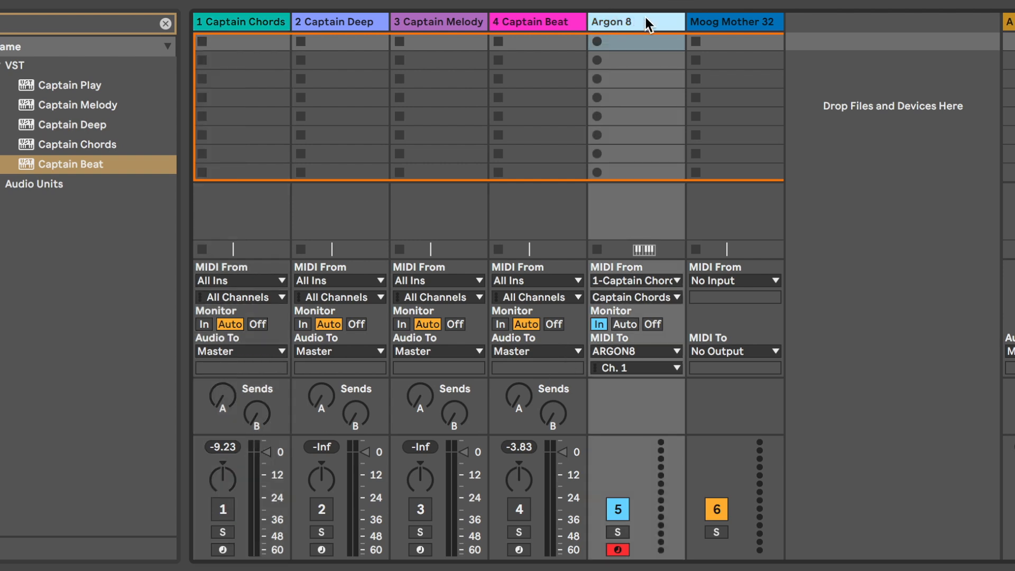
left_click(625, 279)
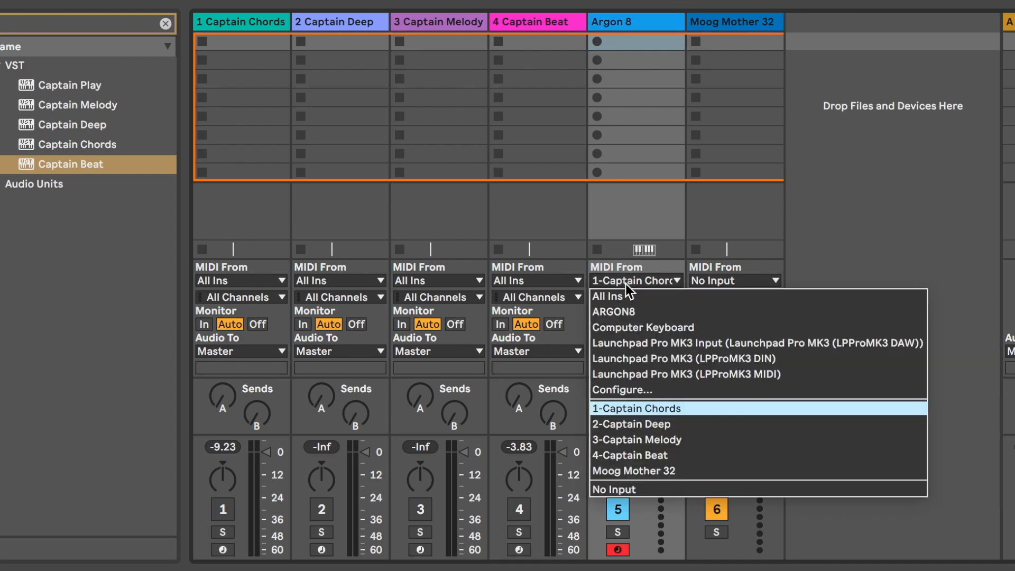
left_click(652, 411)
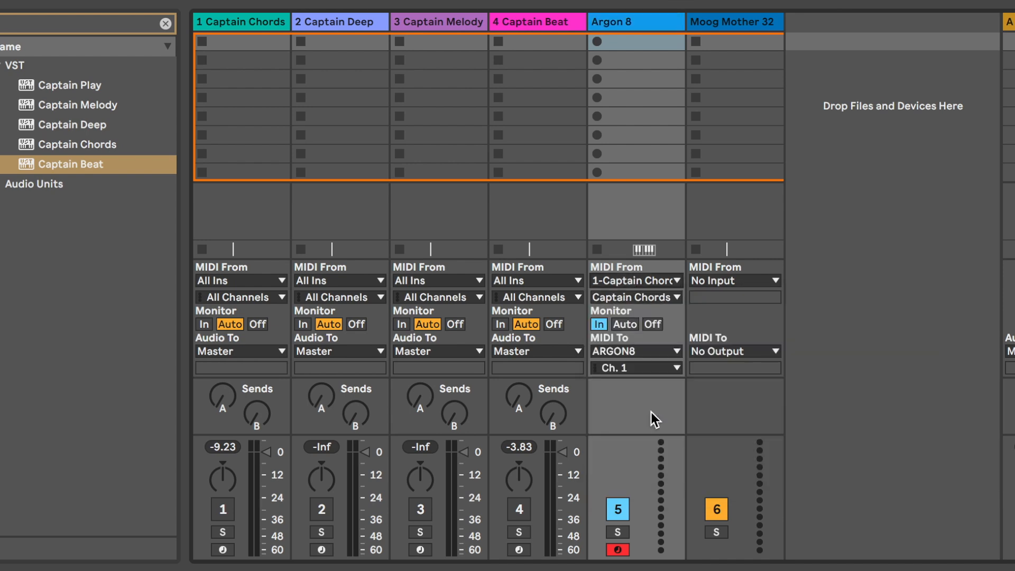
left_click(623, 296)
left_click(626, 351)
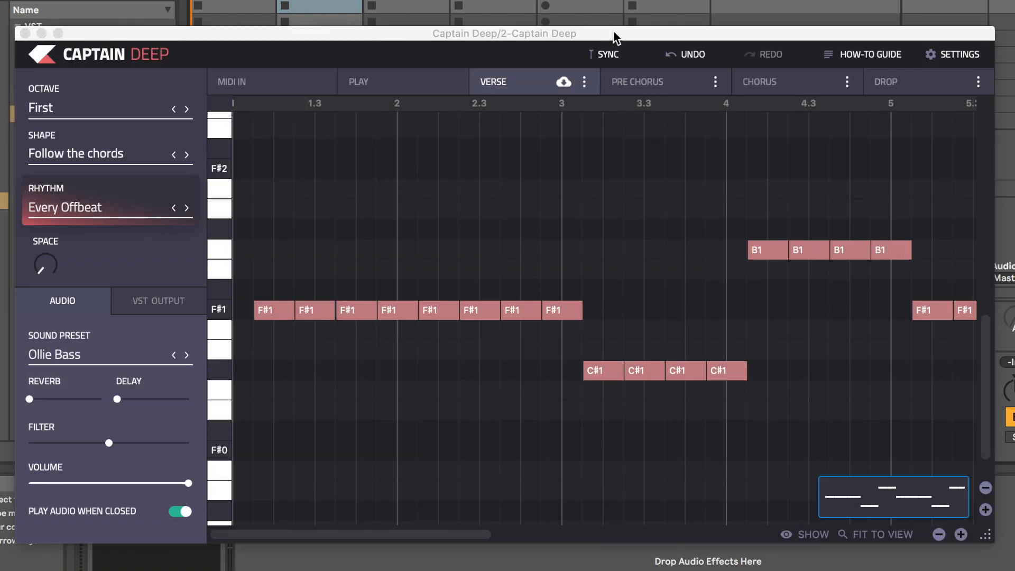
Play the verse bass line in Captain Deep while stepping its rhythm through On Chord Change, On Every Measure, 1/2 Notes, 1/8 Notes and beyond.
scroll(598, 375, "down", 5)
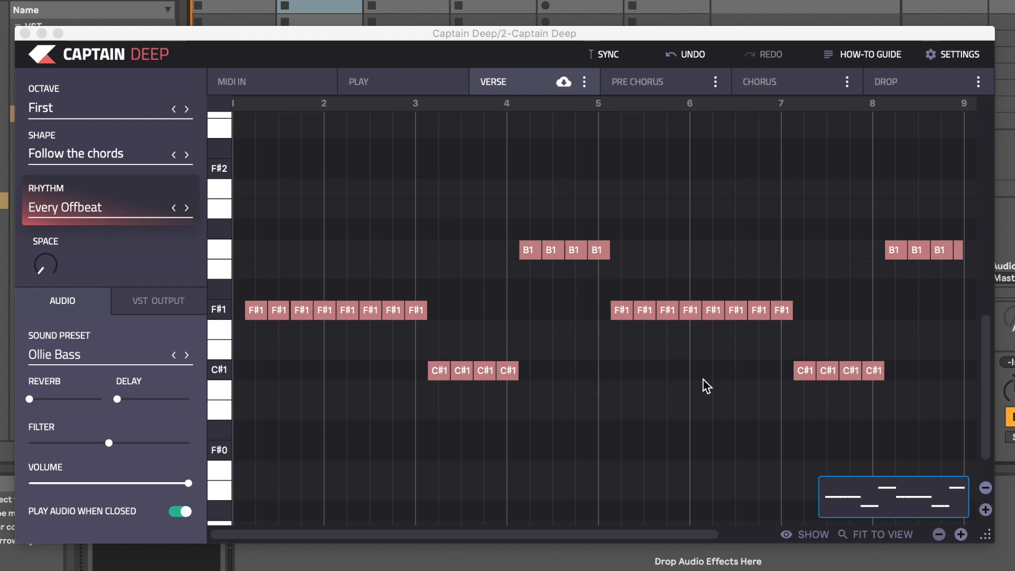
key("space")
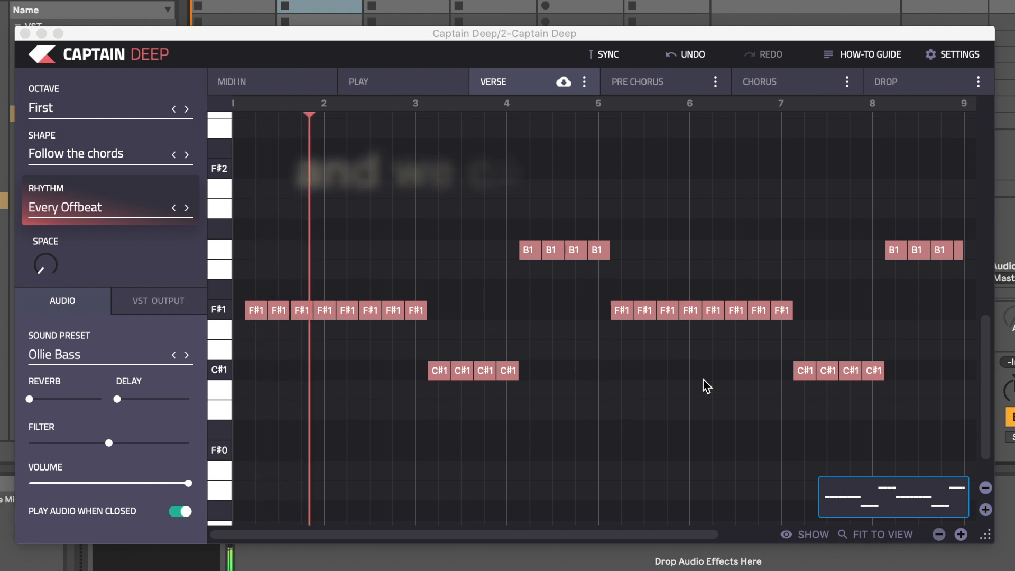
left_click(187, 209)
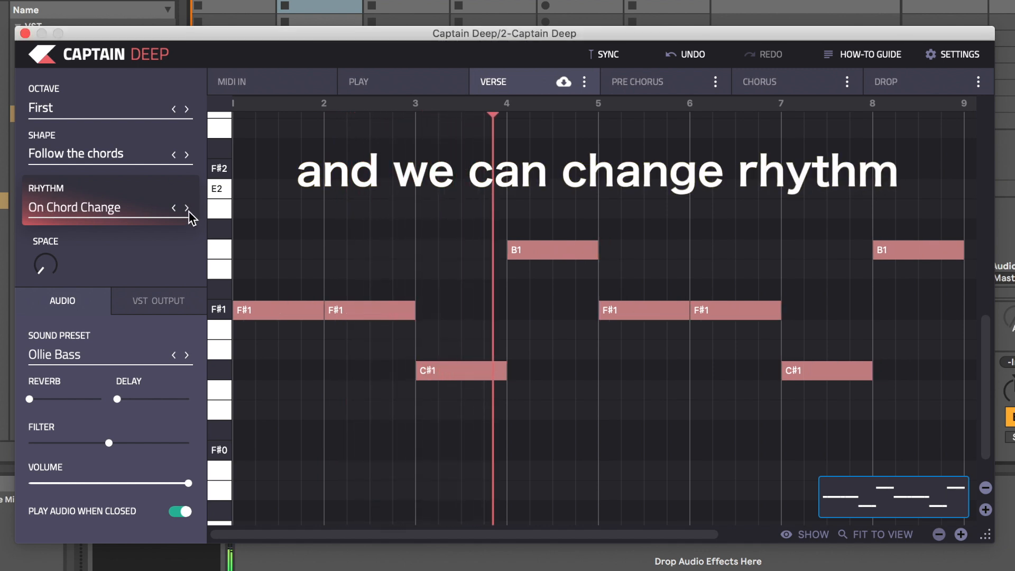
left_click(187, 208)
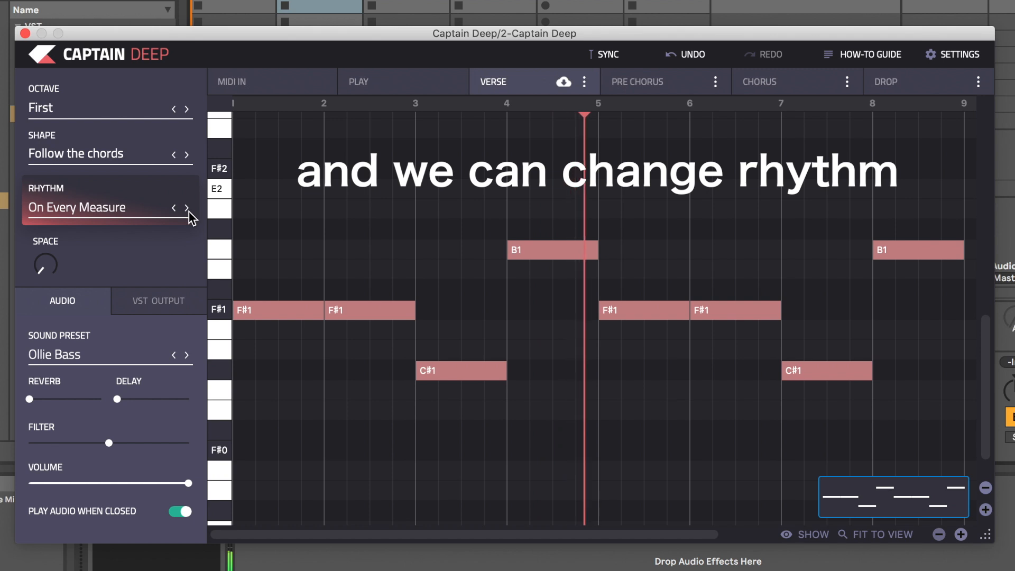
left_click(188, 208)
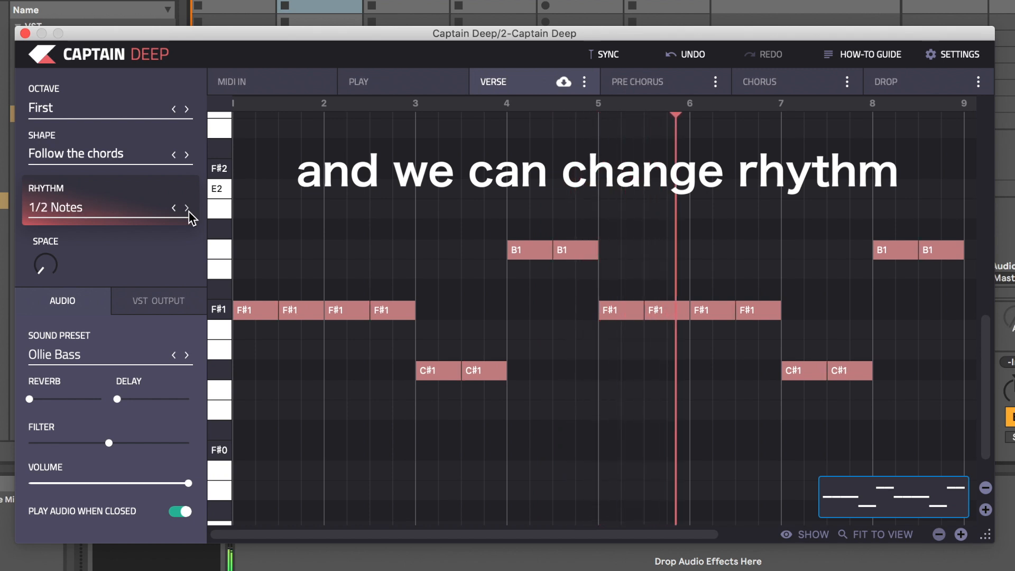
left_click(187, 208)
left_click(187, 208)
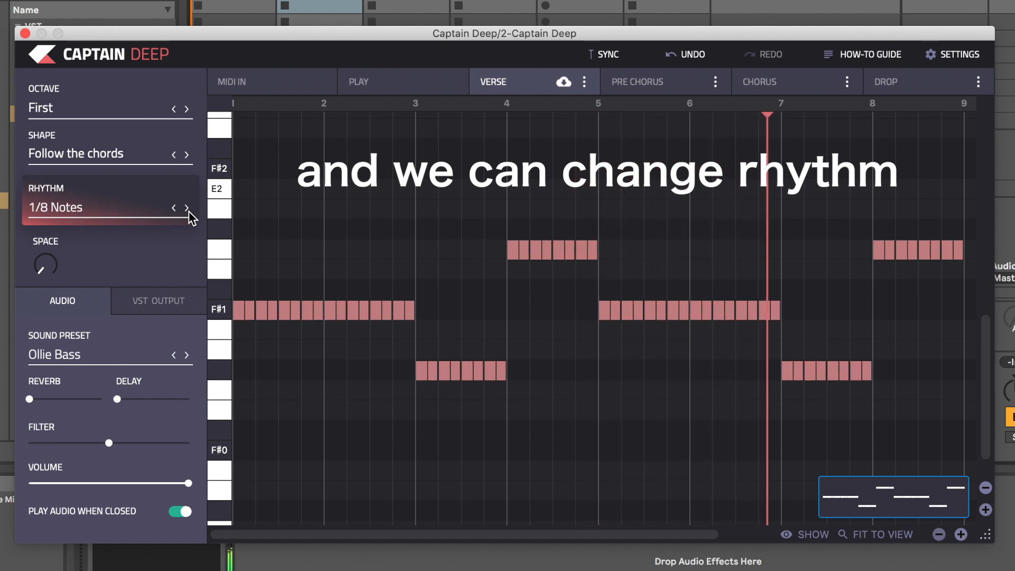
left_click(187, 208)
left_click(188, 209)
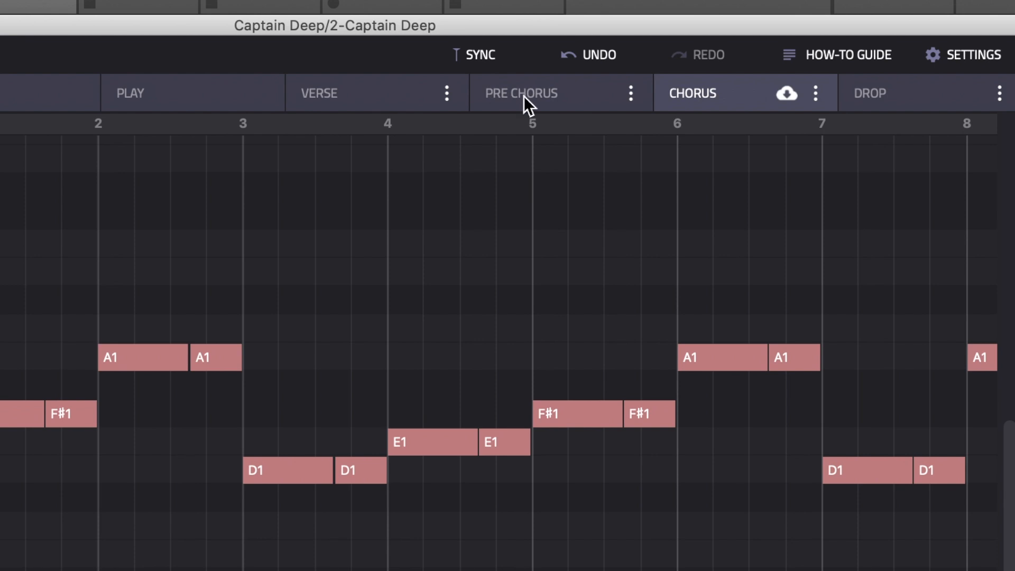
Compare the bass lines of the verse, pre chorus and chorus sections in Captain Deep.
left_click(410, 97)
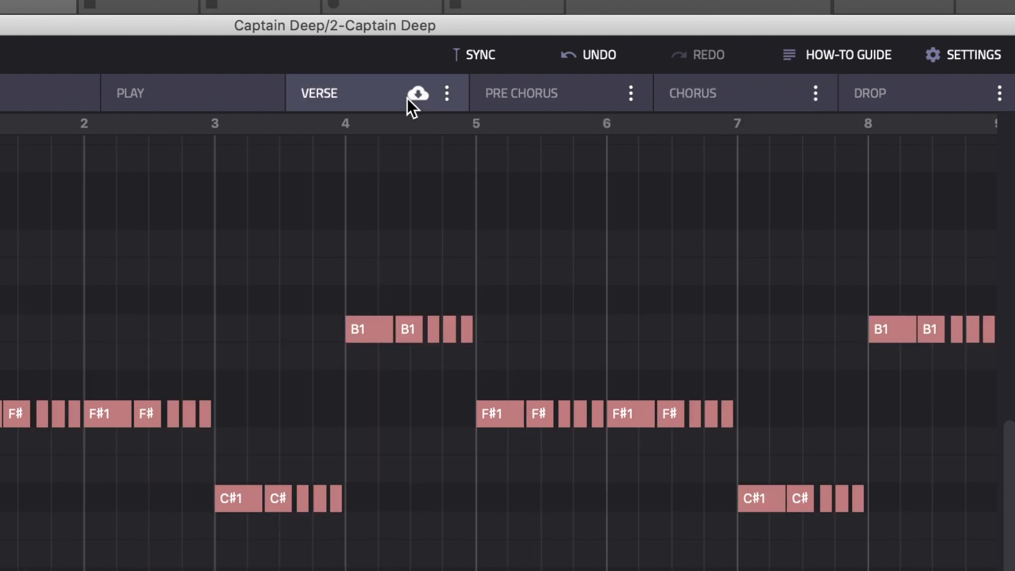
left_click(550, 106)
left_click(703, 99)
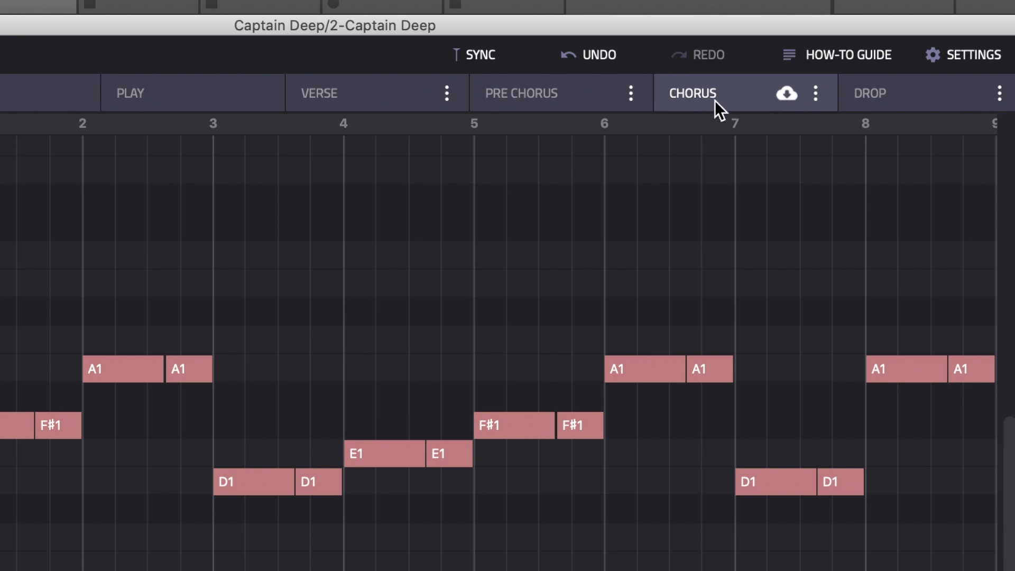
left_click(391, 99)
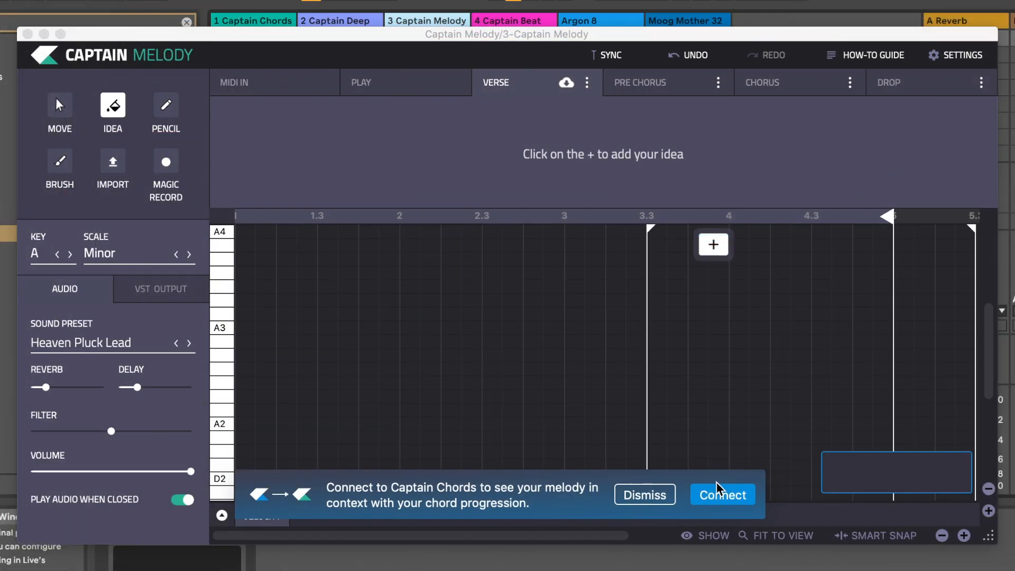
Connect Captain Melody to Captain Chords and add a two-bar melody idea at the start of the chorus.
left_click(728, 500)
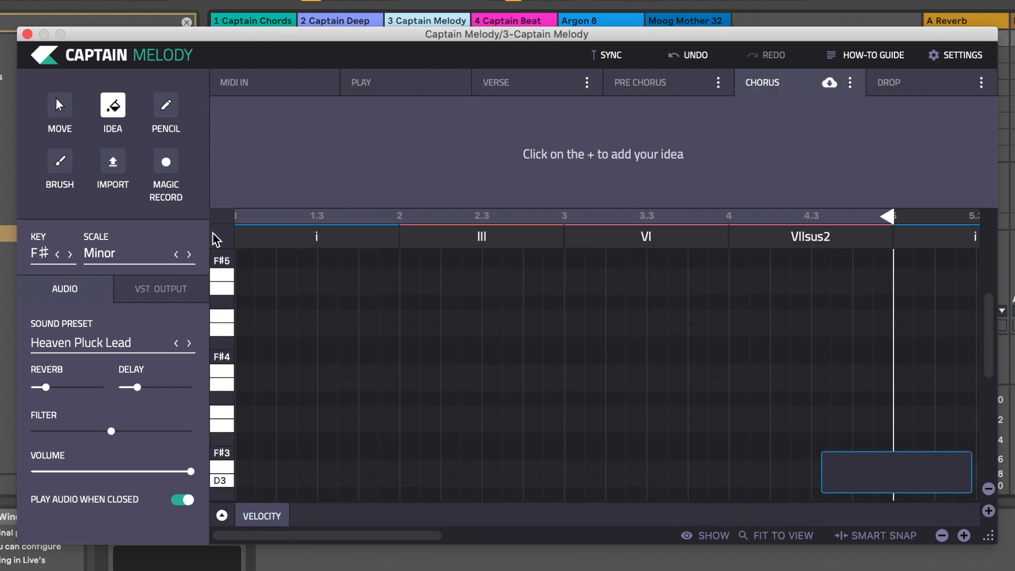
mouse_move(245, 276)
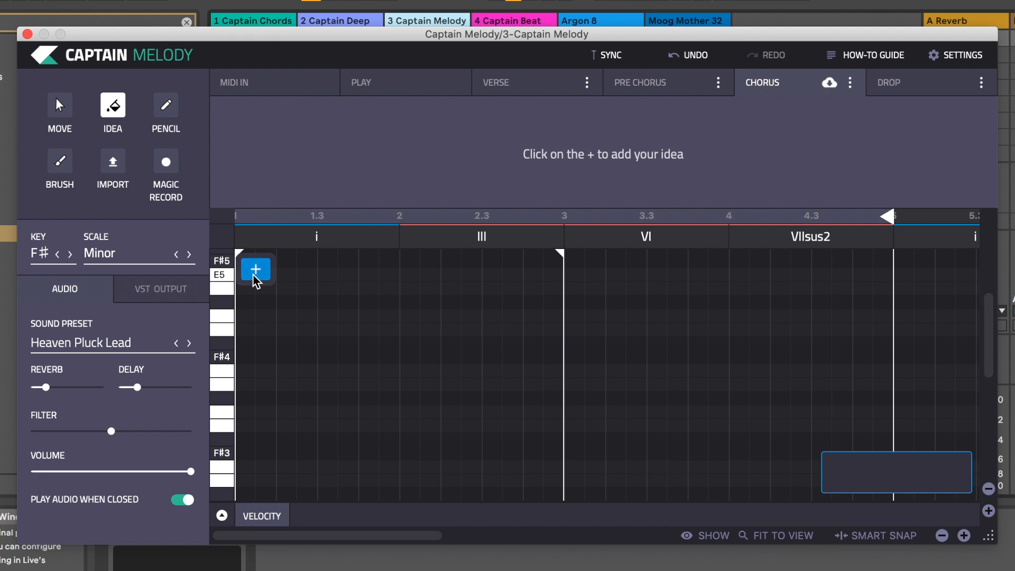
left_click(256, 270)
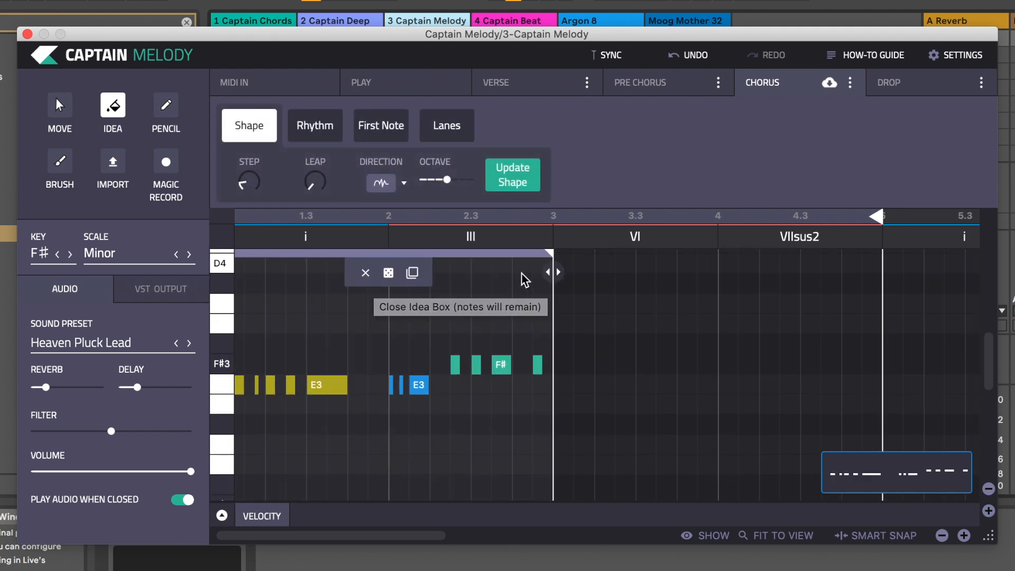
Shorten the chorus's first melody idea box to one bar and add another idea over the VI and IIIsus413 chords in bars 7 and 8.
left_click_drag(554, 272, 470, 272)
left_click_drag(530, 294, 397, 296)
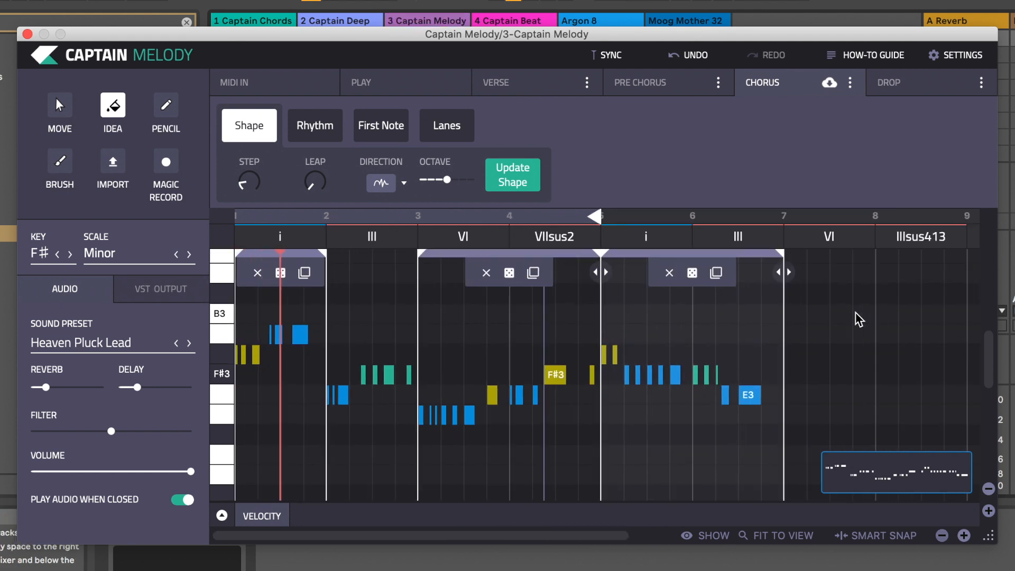
left_click(823, 267)
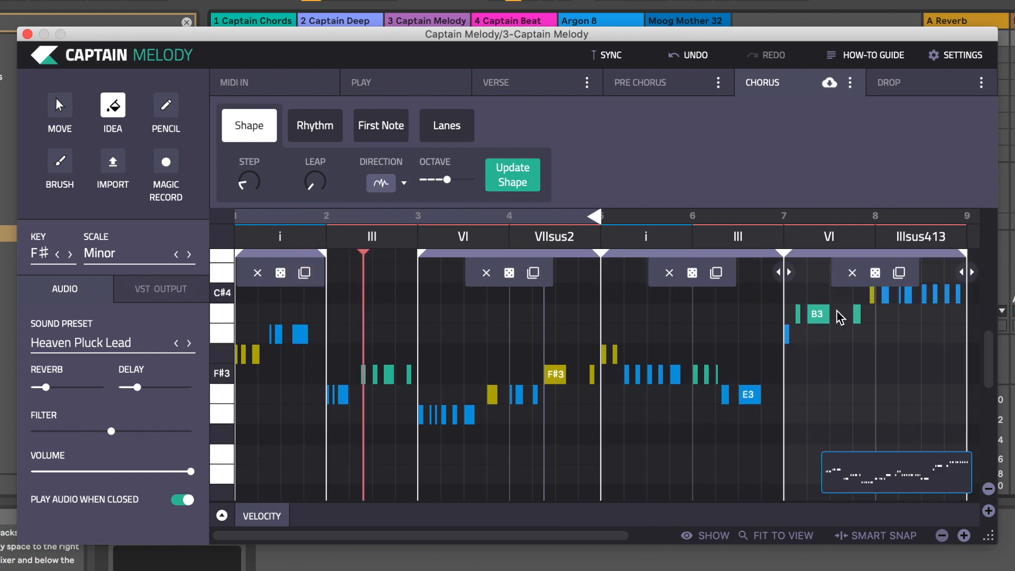
scroll(846, 334, "down", 5)
scroll(698, 356, "up", 4)
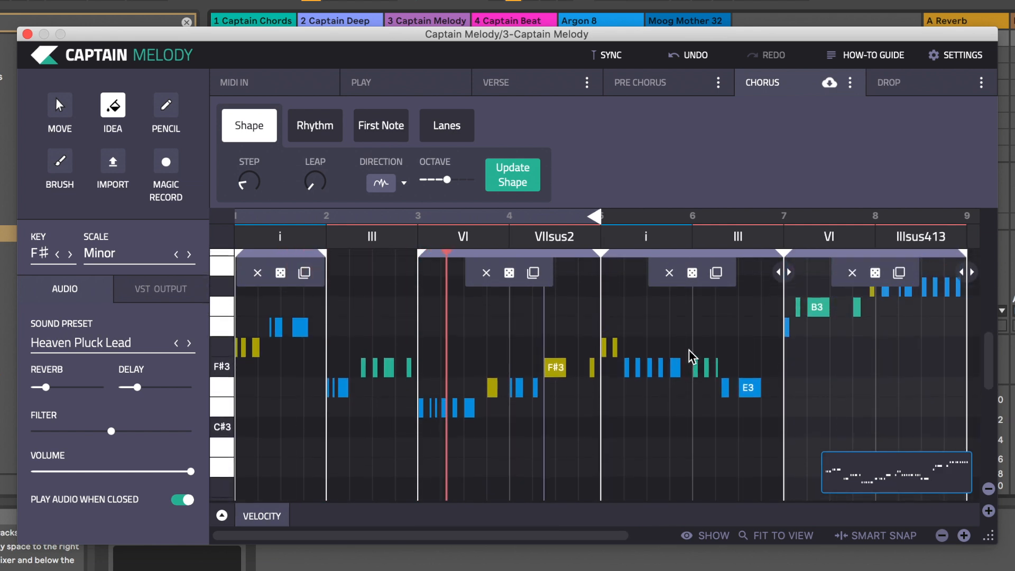
scroll(692, 357, "down", 1)
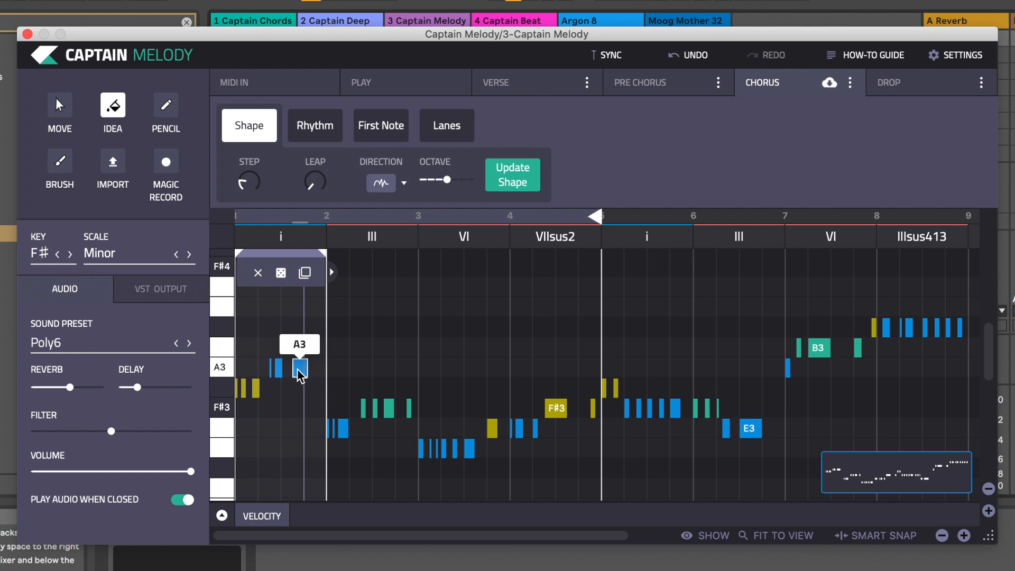
Select the A3 note in the chorus melody's first bar and look over the surrounding notes.
mouse_move(300, 371)
left_mouse_down()
mouse_move(301, 317)
mouse_move(300, 398)
mouse_move(300, 373)
left_mouse_up()
scroll(300, 374, "down", 1)
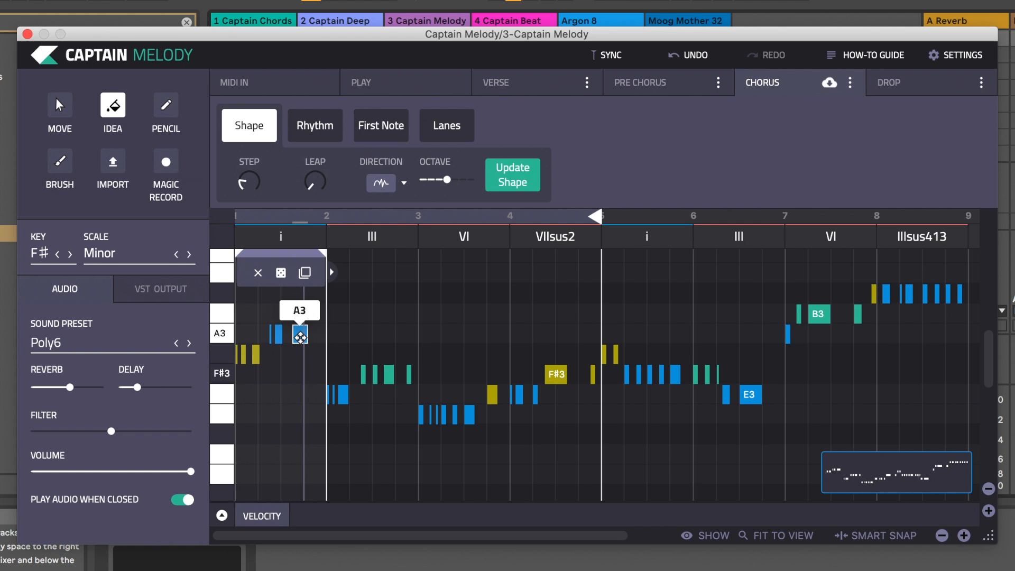
scroll(318, 335, "up", 2)
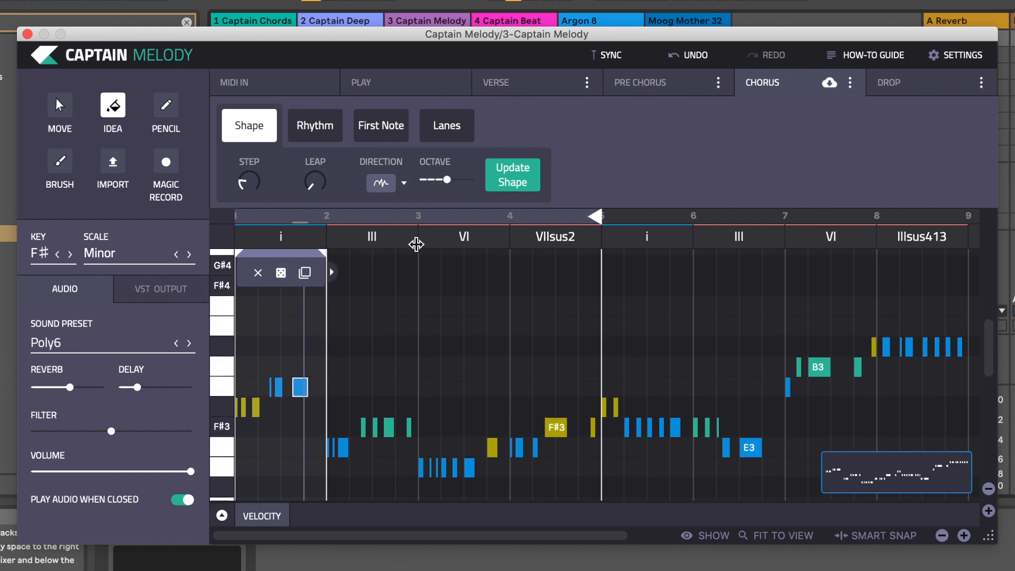
scroll(345, 334, "down", 1)
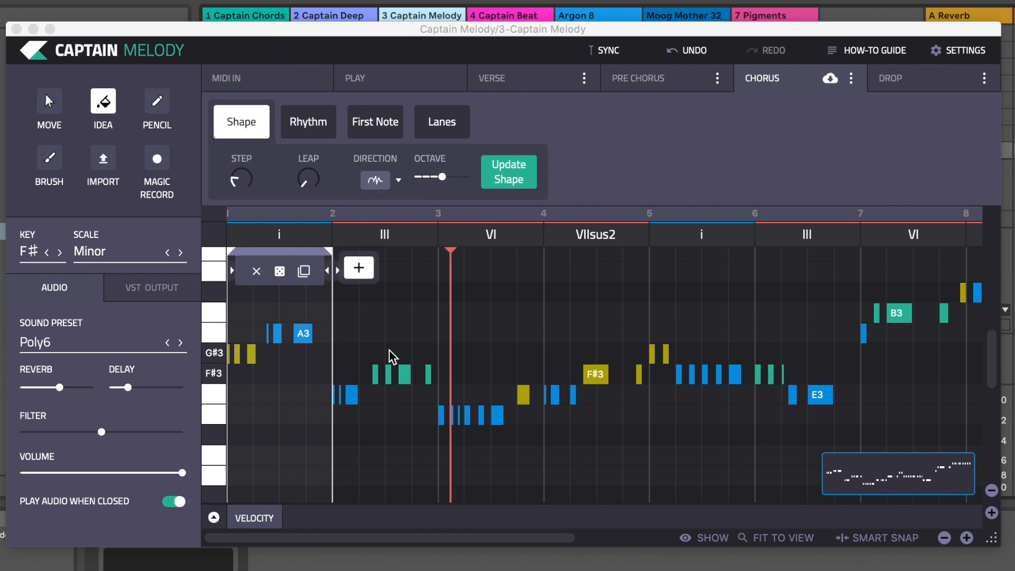
Delete the extra short notes in bars 2 and 3 of the chorus melody and move notes in bars 4 and 5 to higher pitches.
left_click(425, 374)
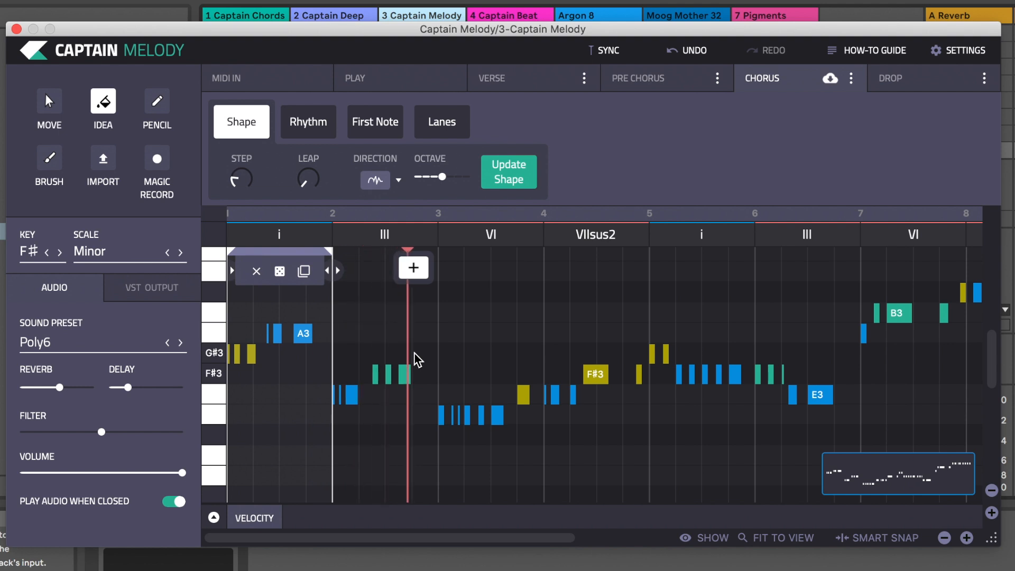
left_click(468, 407)
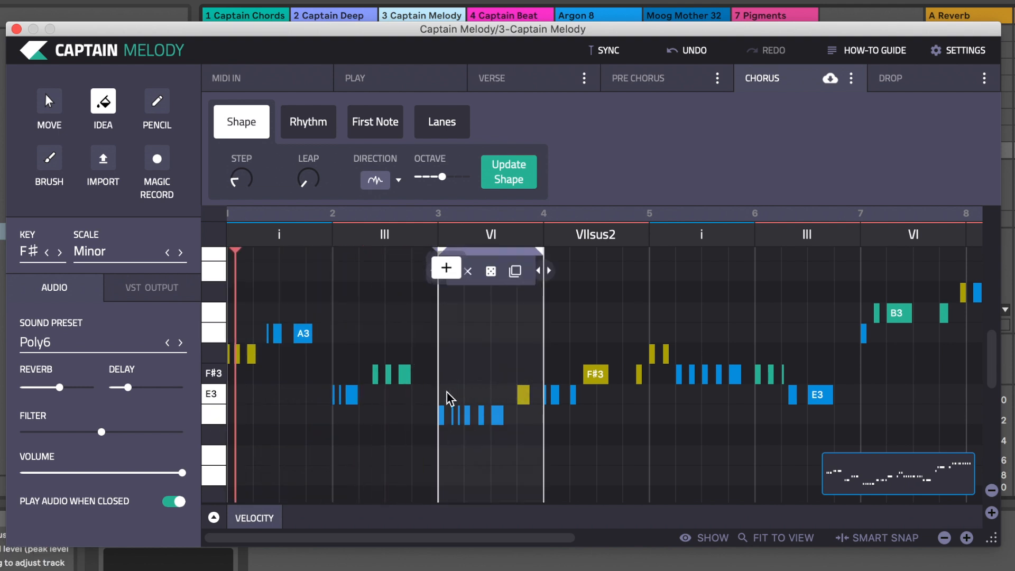
left_click(611, 372)
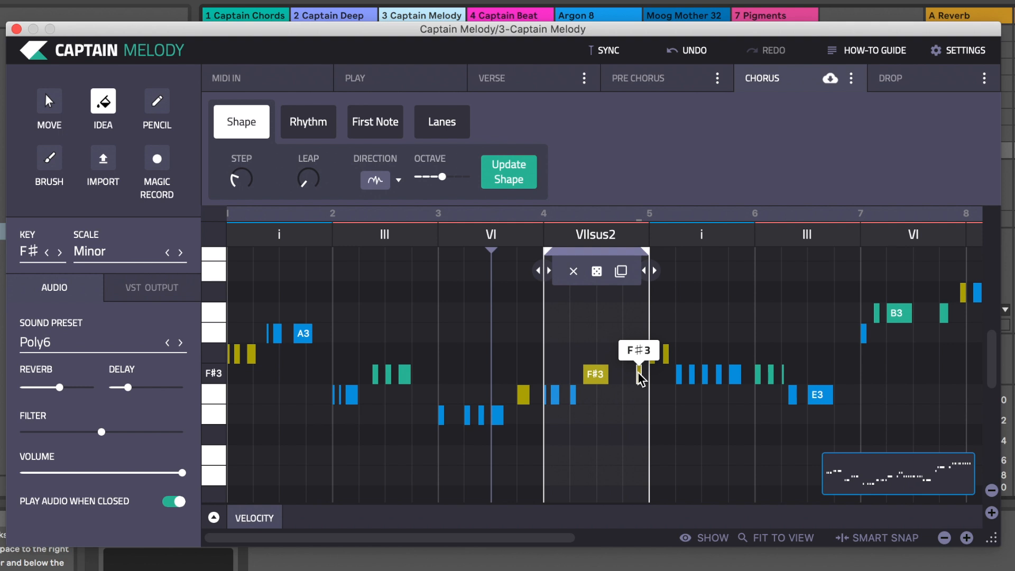
left_click(709, 315)
key("space")
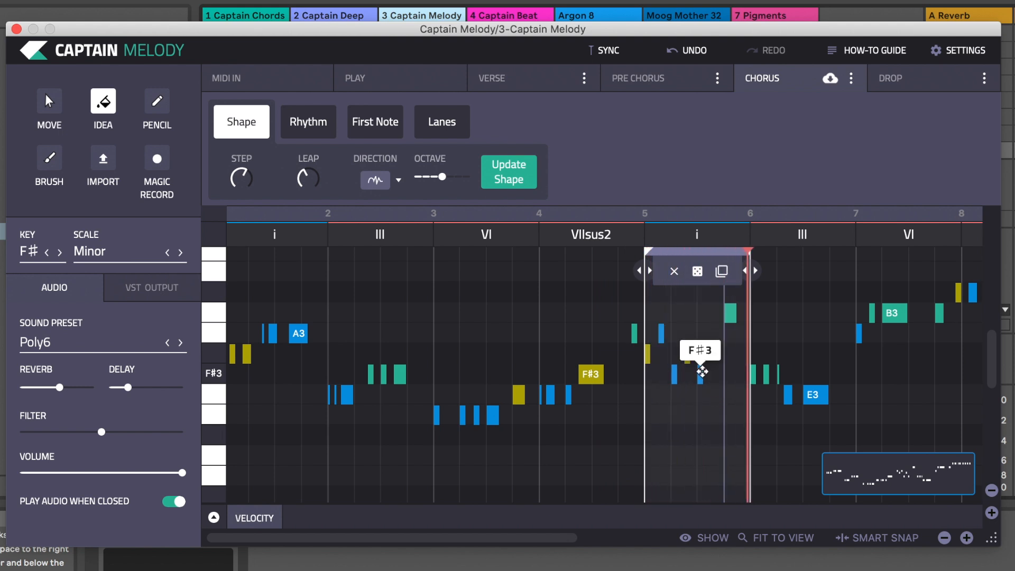
left_click_drag(699, 372, 699, 342)
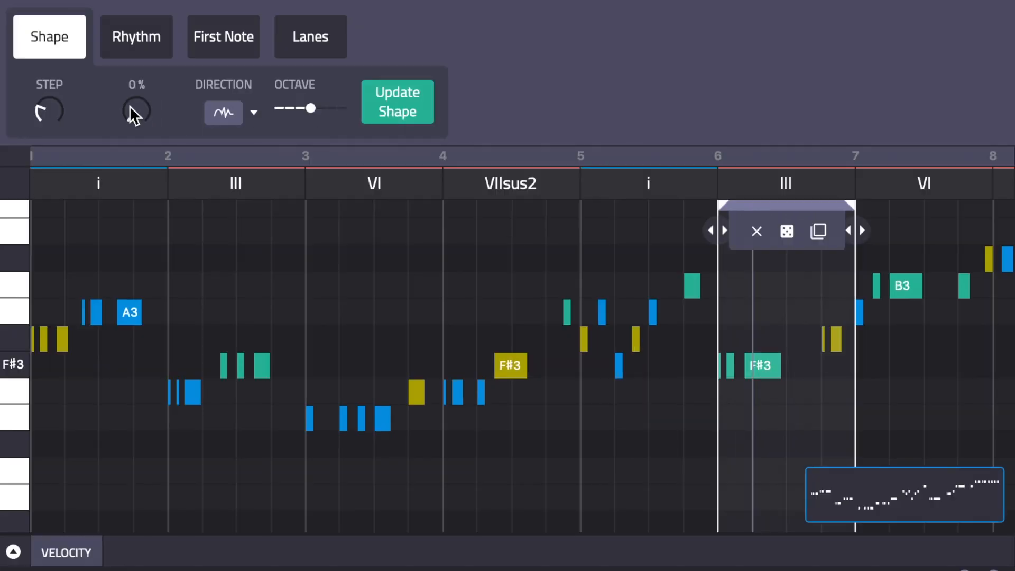
Raise the leap of the melody idea in bar 6 and try the Up And Down and Down And Up shape directions.
left_click_drag(305, 181, 306, 160)
left_click_drag(117, 26, 116, 30)
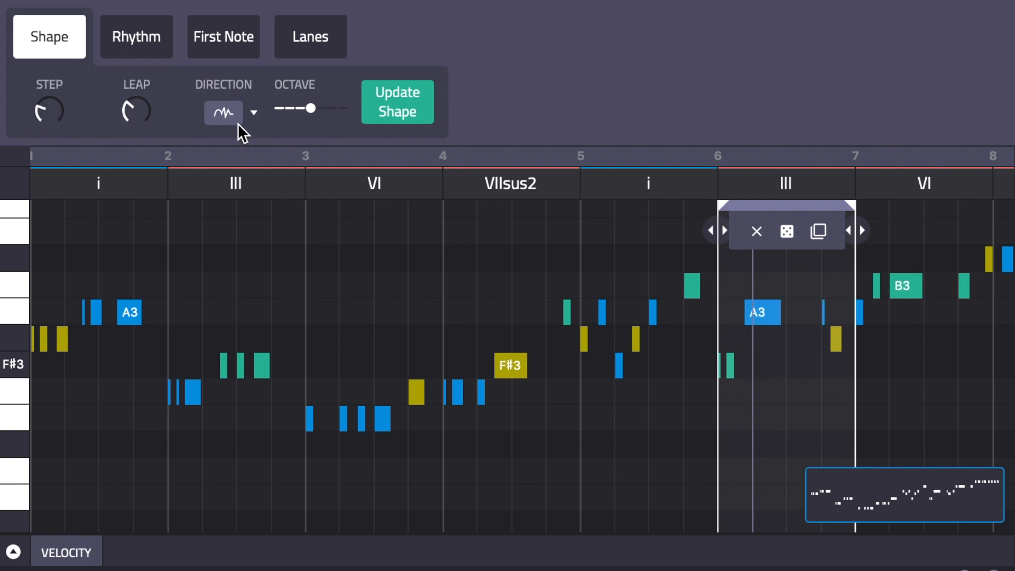
left_click(228, 113)
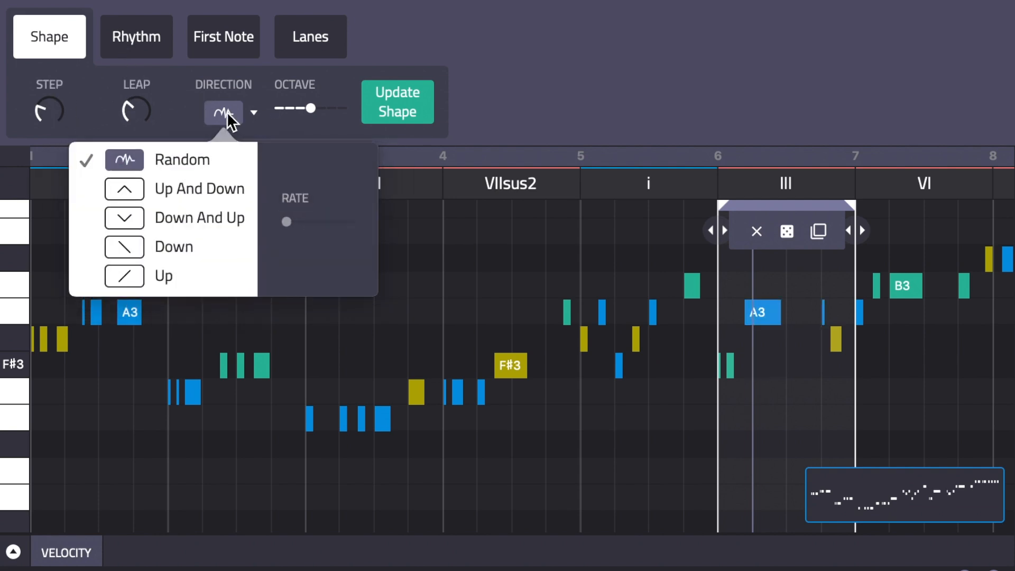
left_click(132, 187)
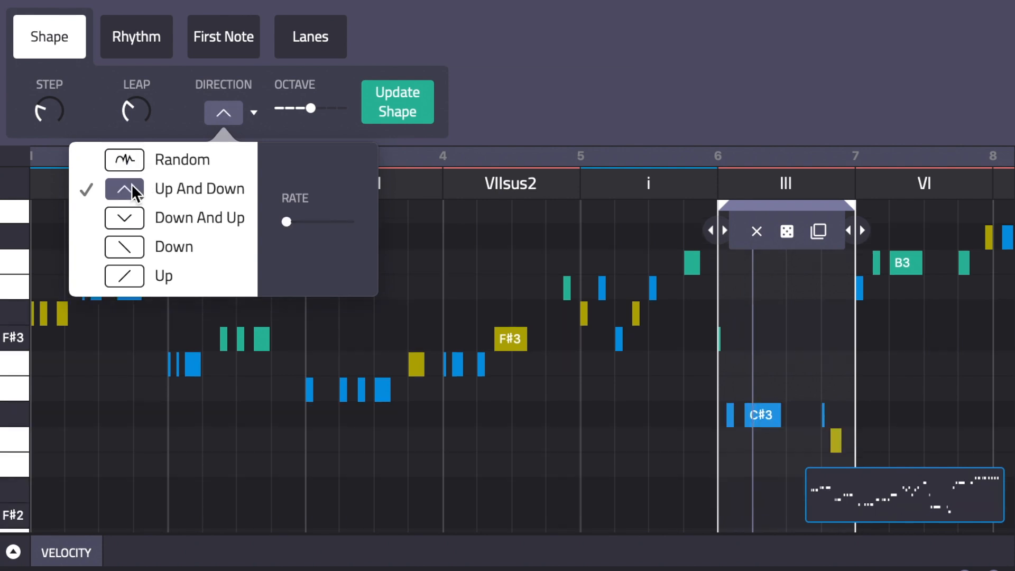
left_click(142, 224)
Increase the rhythm density of the bar 6 melody idea and play back the chorus melody.
left_click(127, 31)
mouse_move(61, 109)
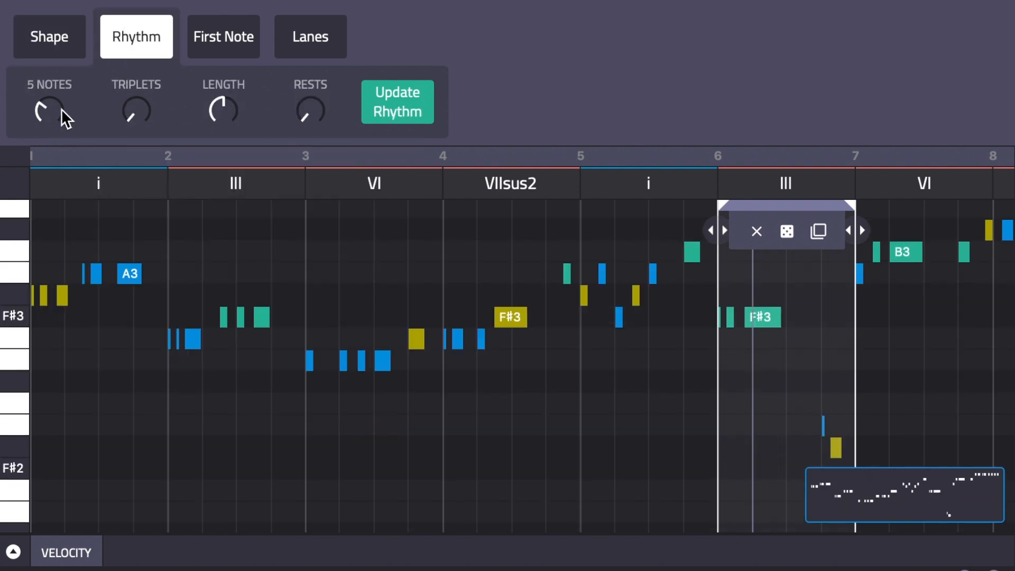
left_click_drag(52, 78, 53, 52)
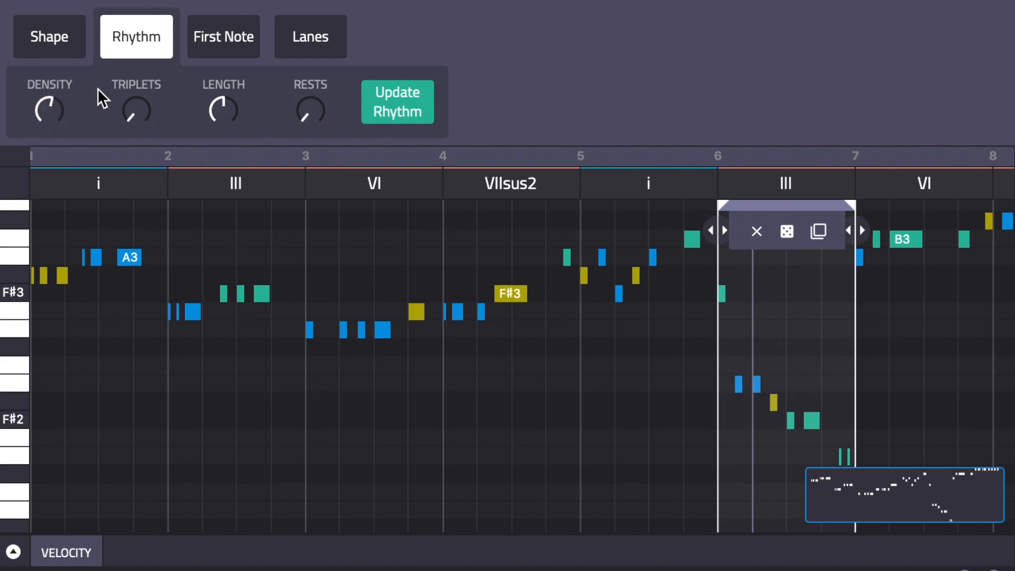
key("space")
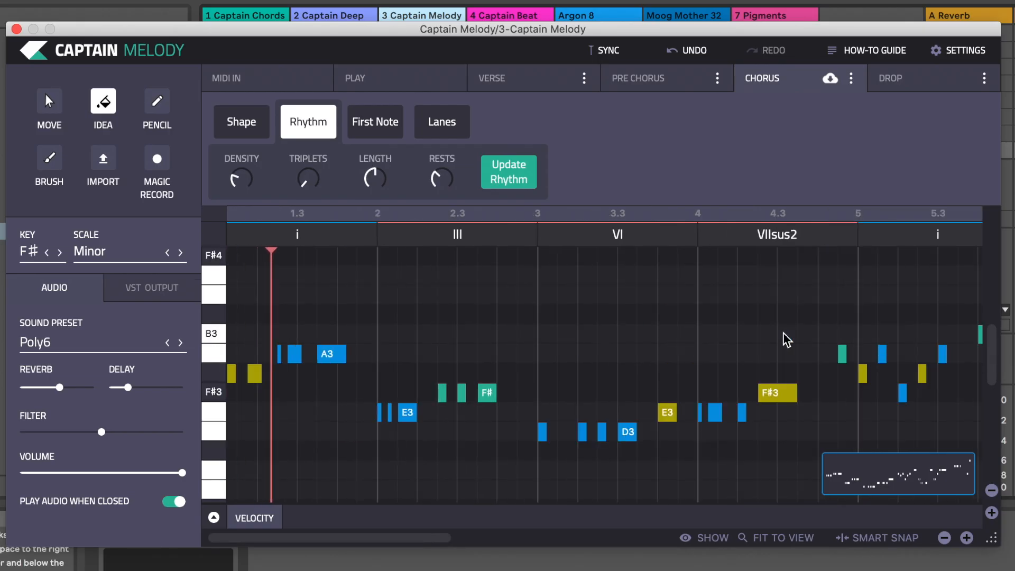
scroll(784, 334, "down", 5)
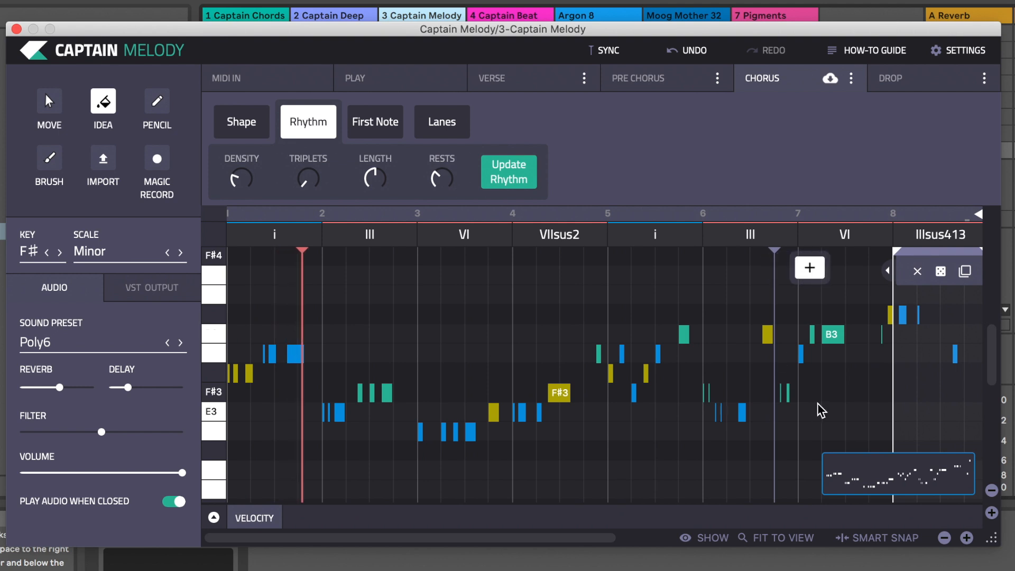
scroll(820, 410, "right", 3)
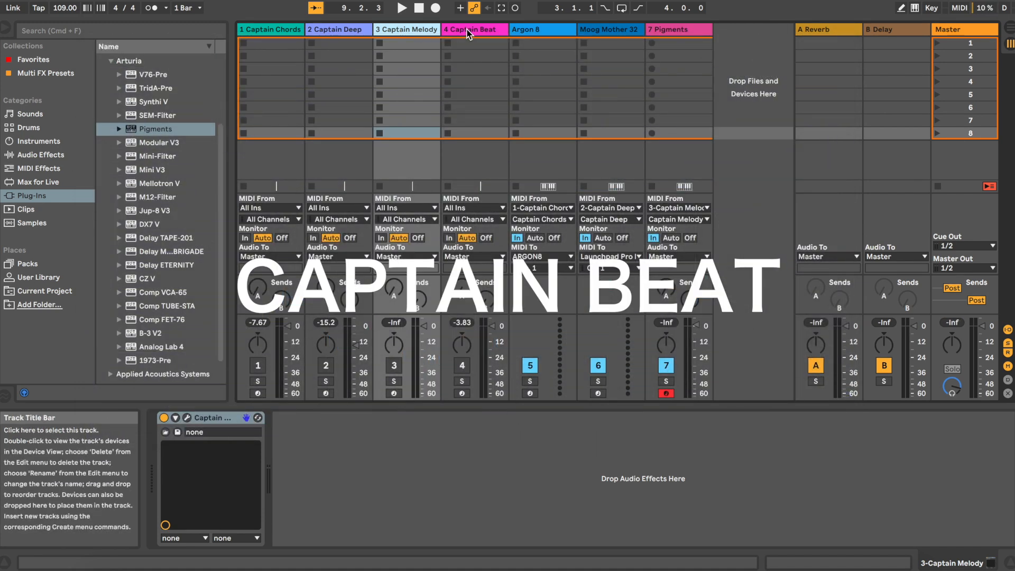
Open Captain Beat from its track and look through its drum channels from the kick to the claves.
left_click(479, 31)
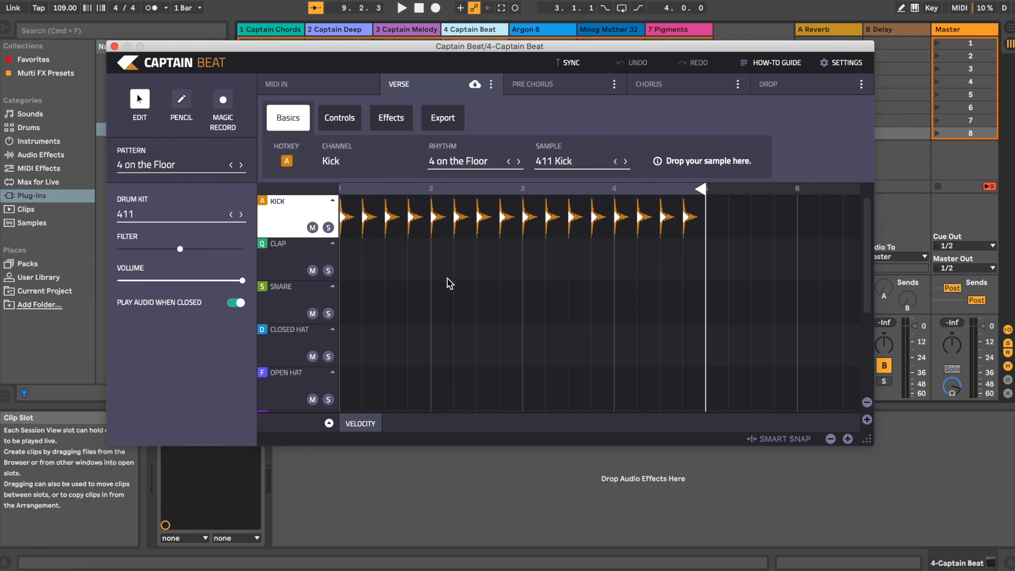
scroll(303, 389, "down", 8)
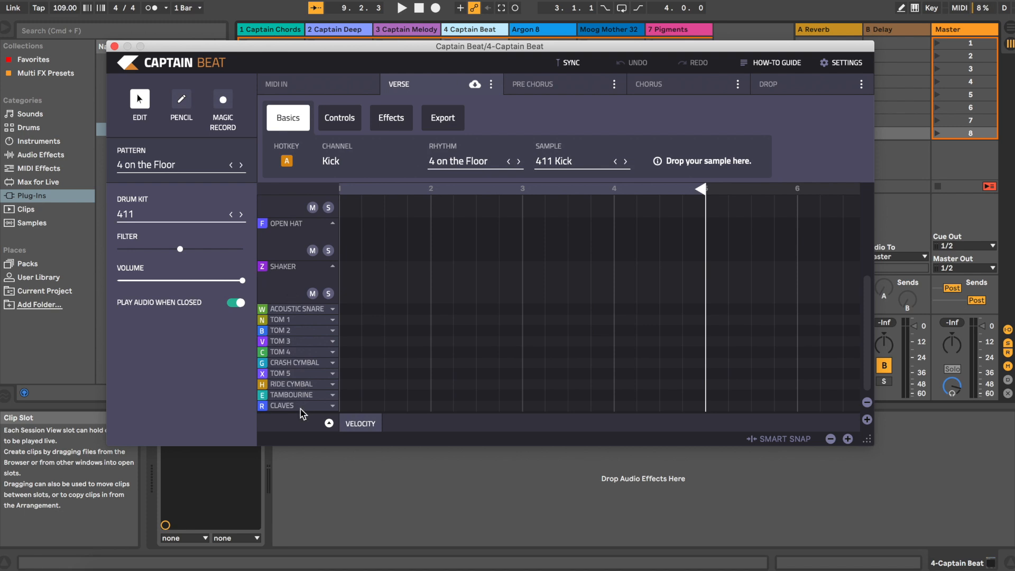
scroll(294, 266, "up", 8)
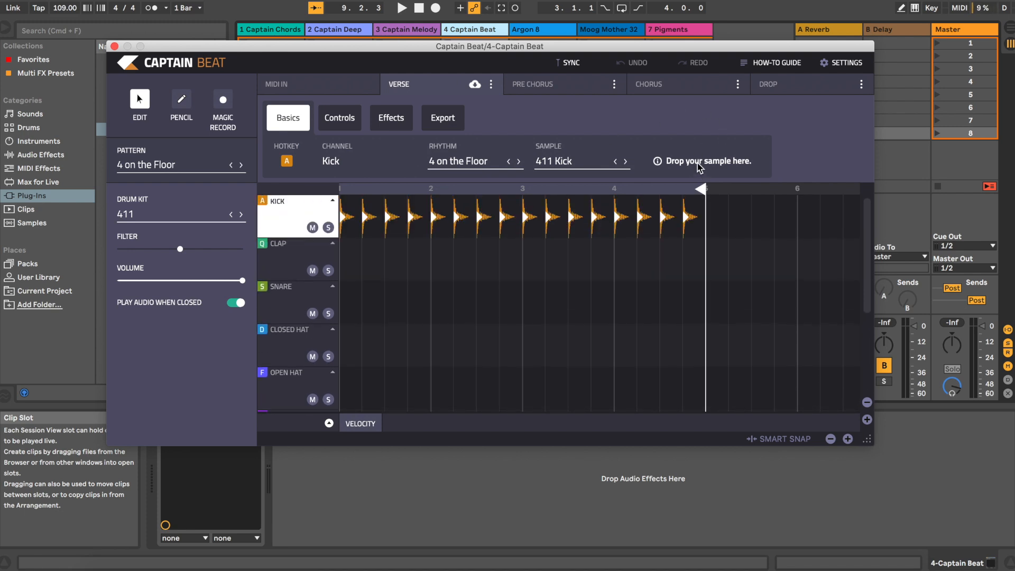
Show the kick channel's audio and MIDI export options and set the kick's sample to Passion Kick.
left_click(446, 121)
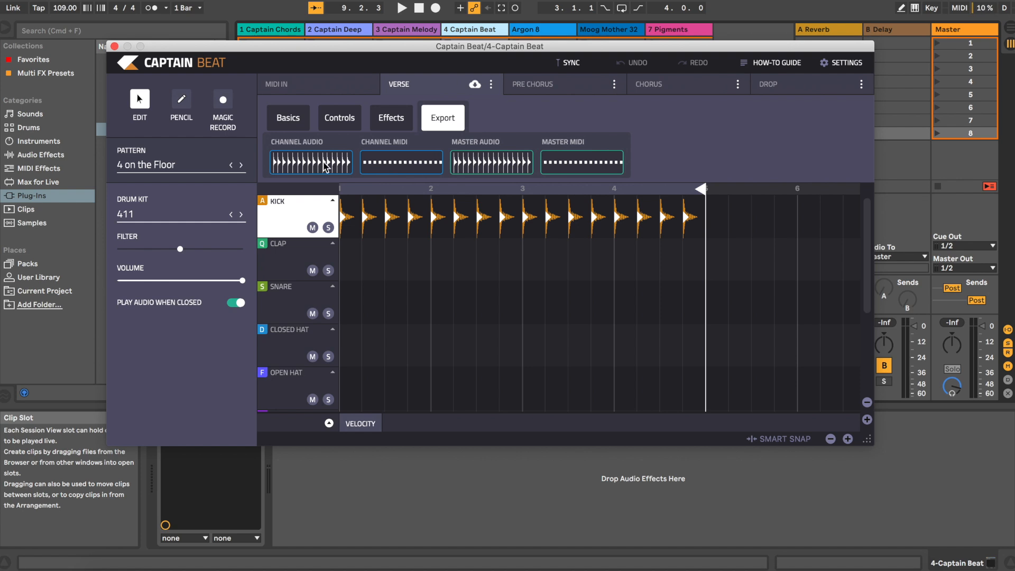
left_click_drag(403, 47, 647, 210)
left_click_drag(550, 326, 746, 136)
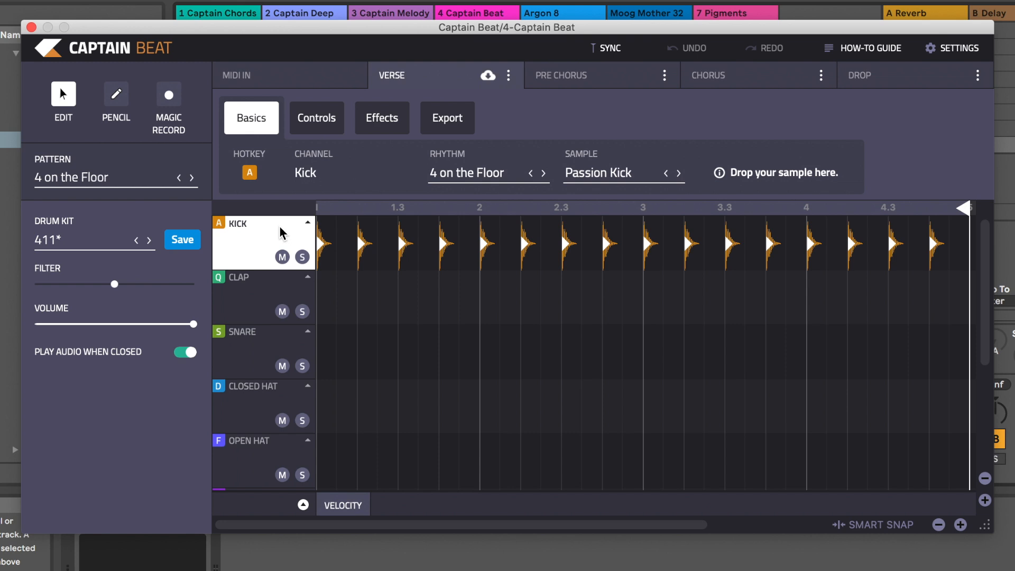
Audition Slow Pop rhythms for the kick, choose Hustle 80, and give the snare the Chugger Trance 138 rhythm.
left_click(472, 180)
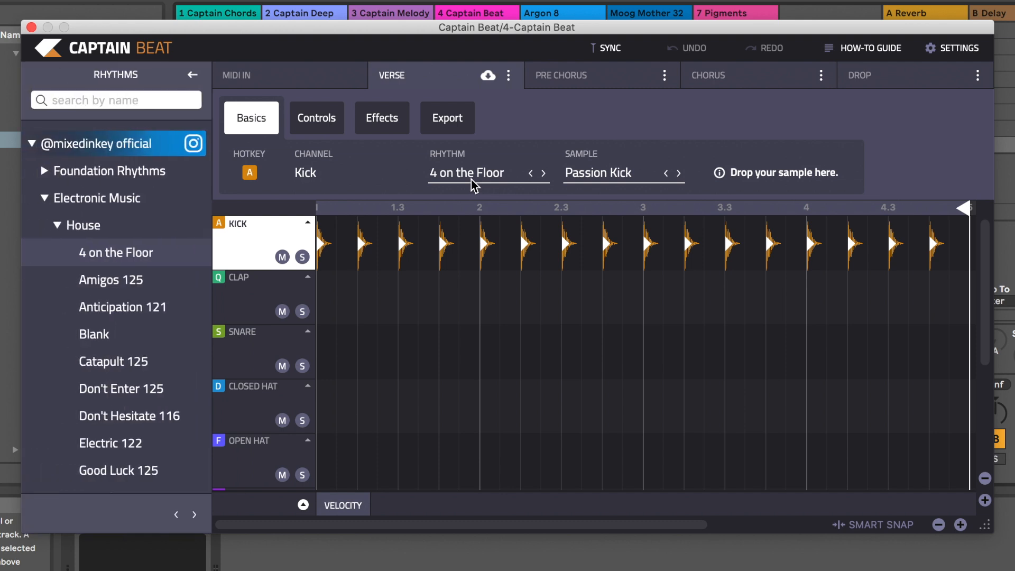
left_click(45, 199)
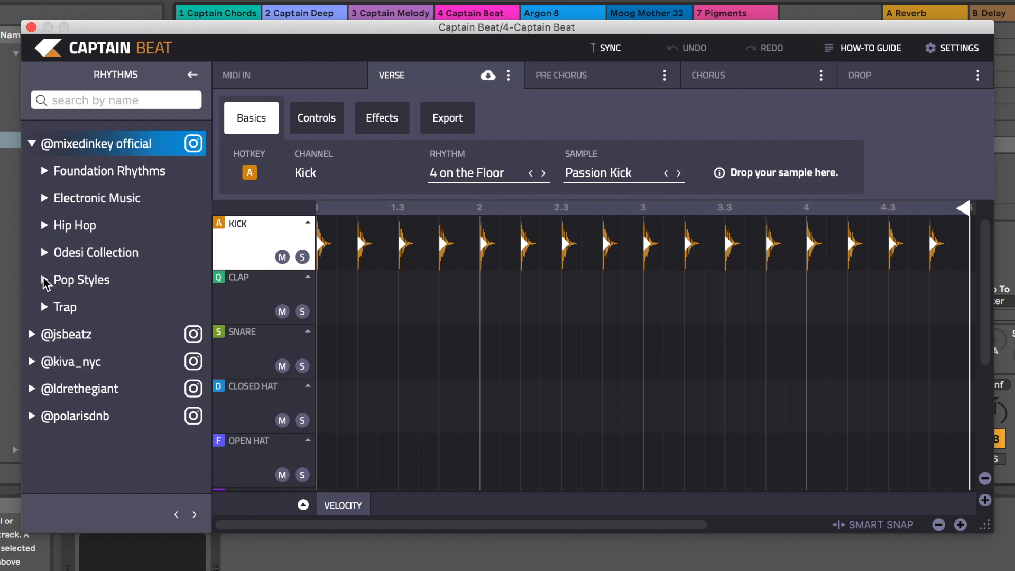
left_click(92, 361)
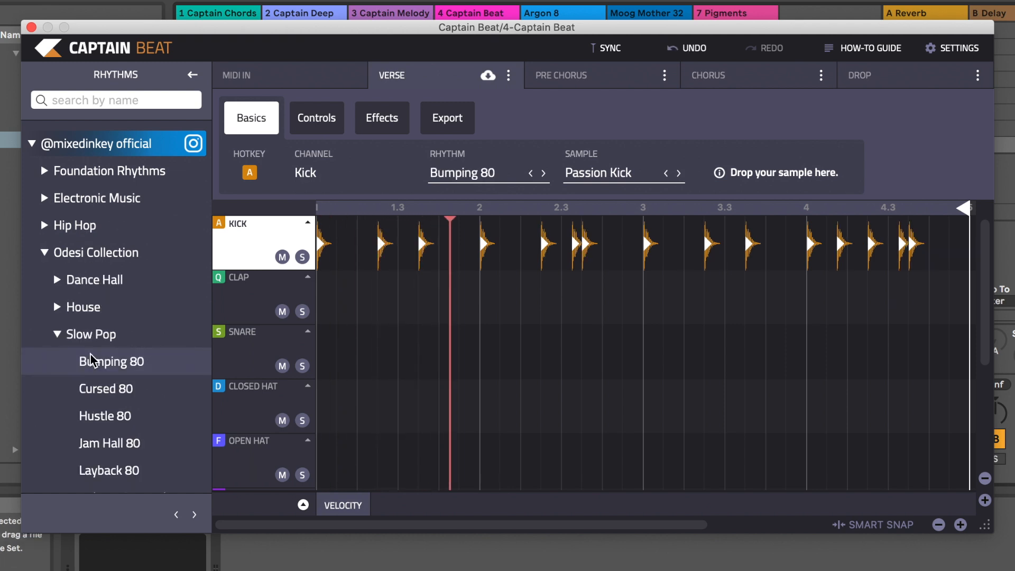
left_click(106, 390)
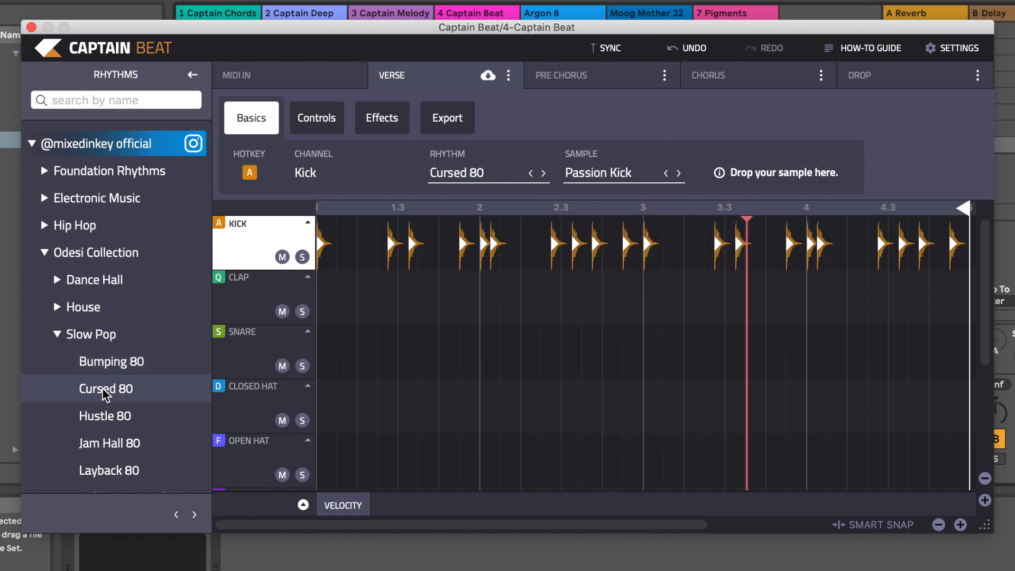
left_click(108, 408)
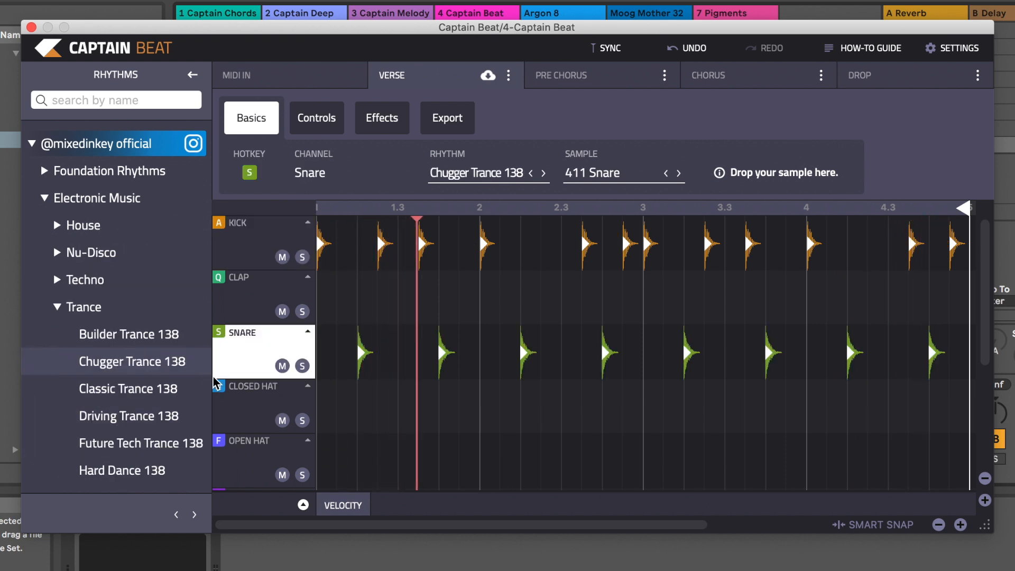
Set the snare's sample to 707 Snare and the closed hat's rhythm to Catapult 125.
left_click(678, 173)
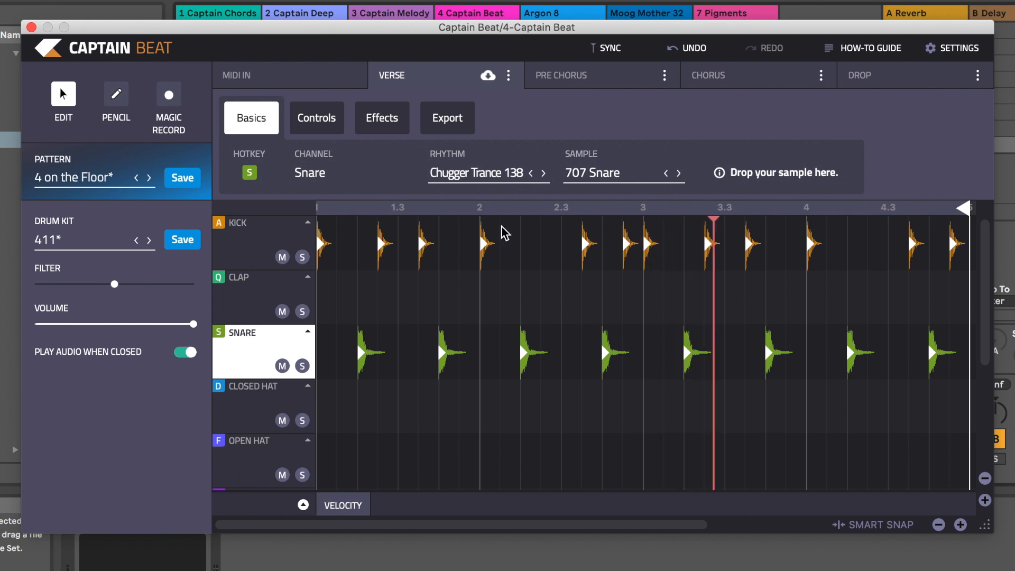
left_click(253, 423)
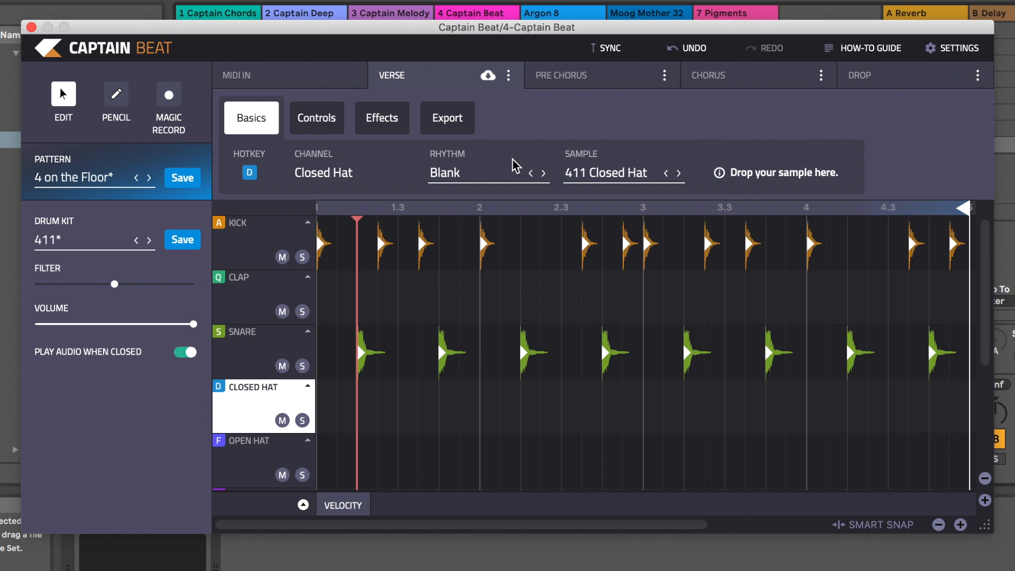
left_click(543, 173)
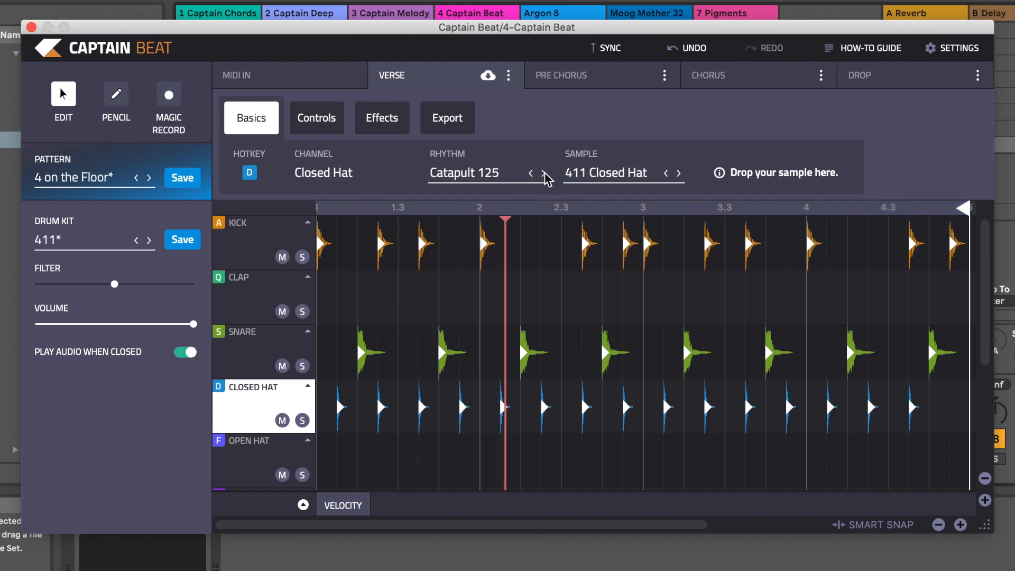
Set the open hat's rhythm to Don't Enter 125 and its sample to 909 Open Hat.
scroll(294, 404, "down", 1)
left_click(294, 415)
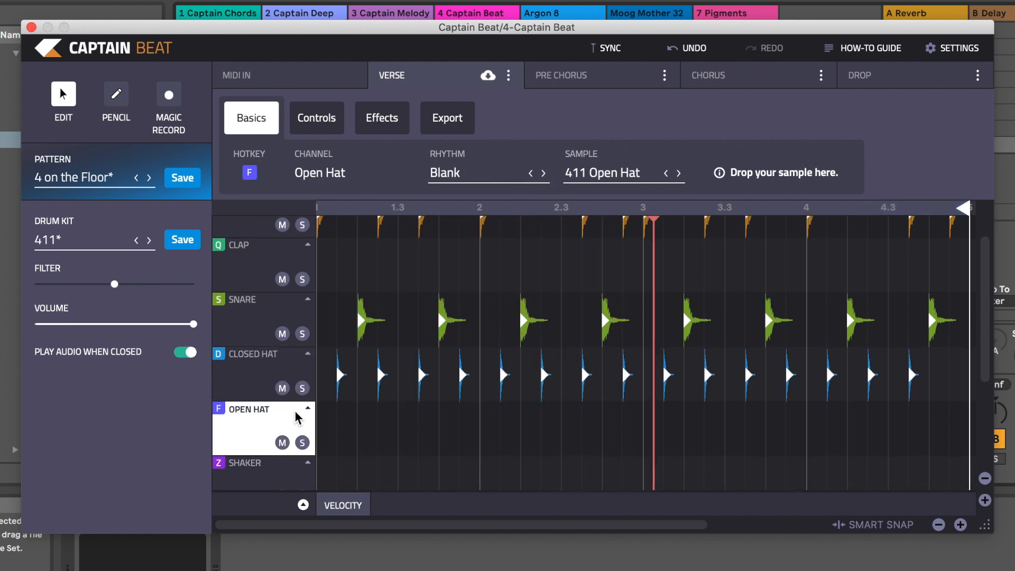
left_click(544, 174)
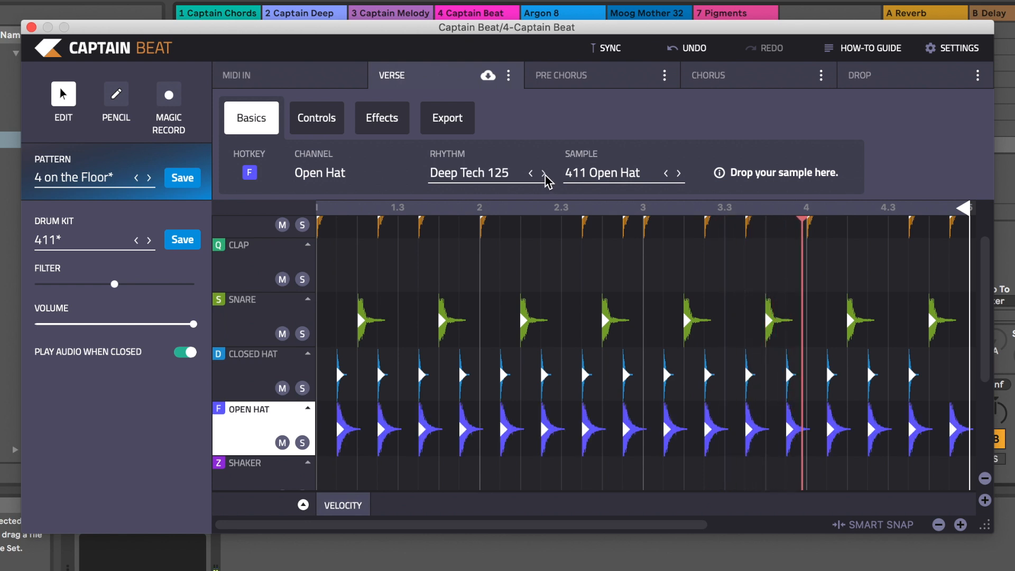
left_click(543, 173)
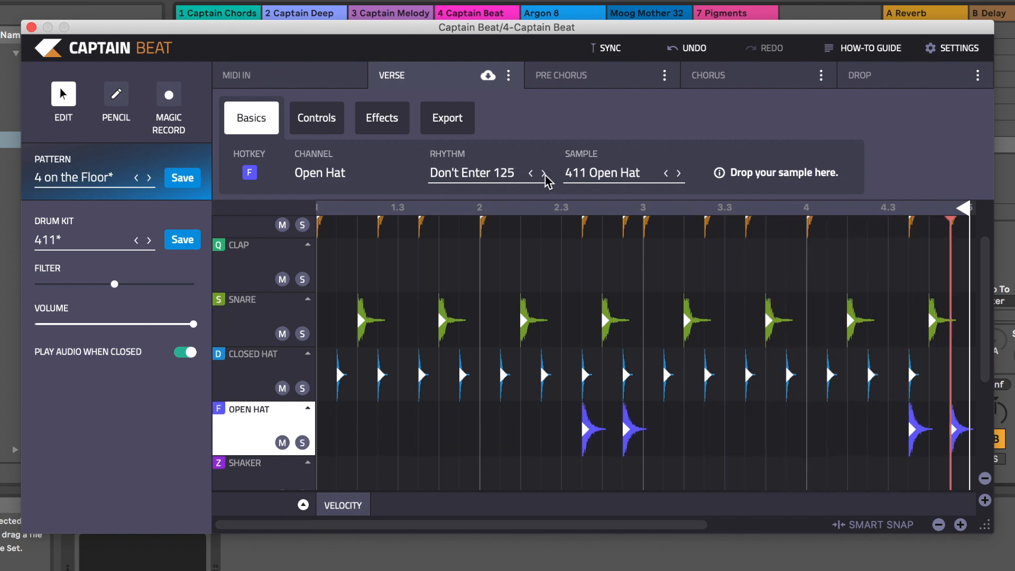
left_click(679, 173)
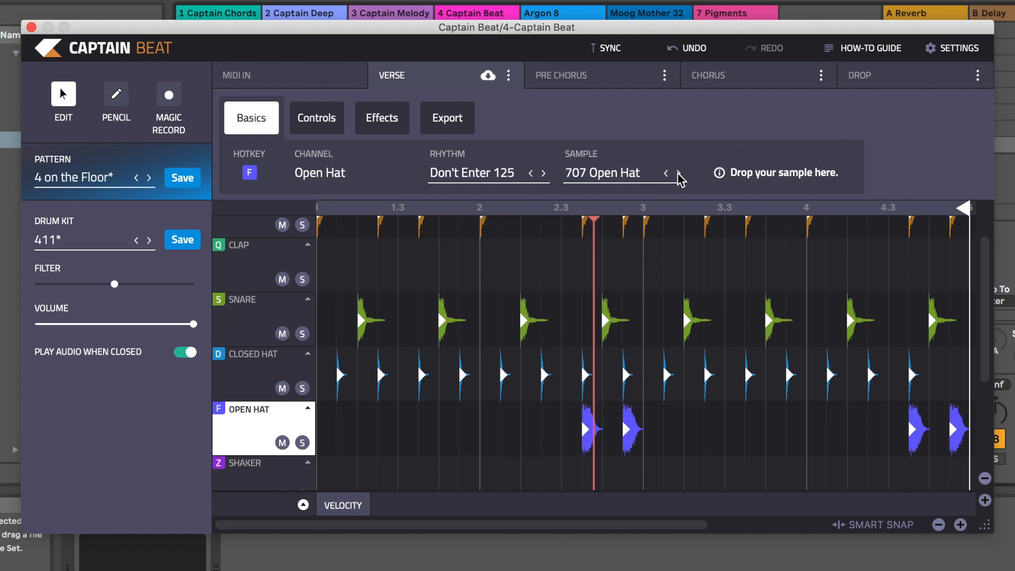
left_click(679, 174)
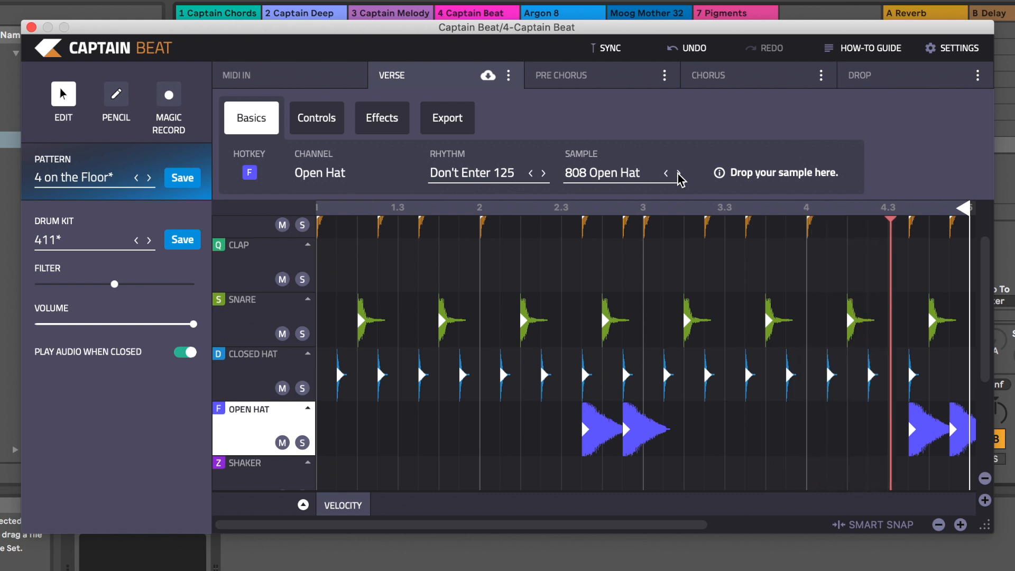
left_click(678, 174)
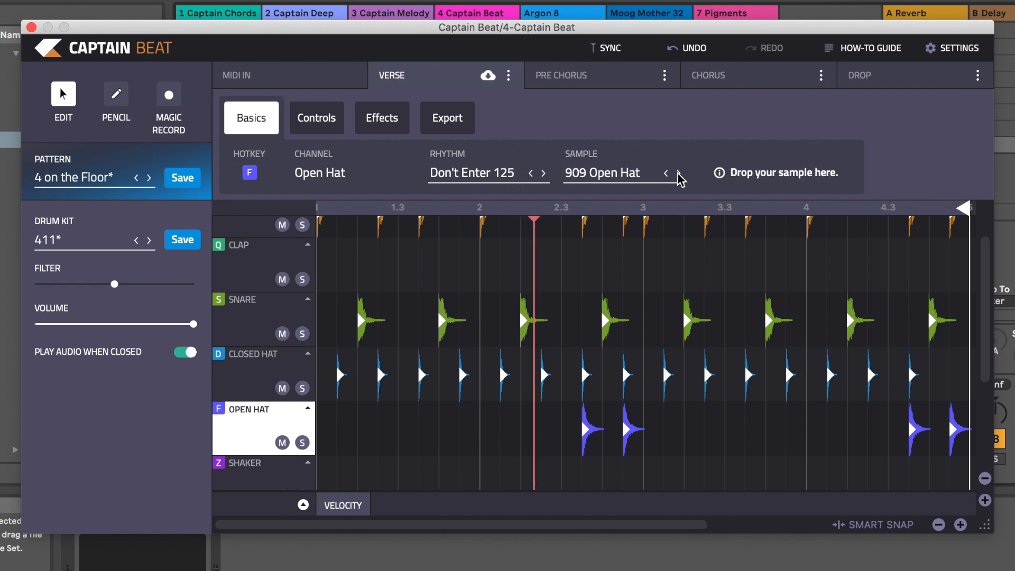
Step through the shaker's rhythms and set it to Jackin' House 125.
scroll(469, 355, "down", 2)
left_click(256, 423)
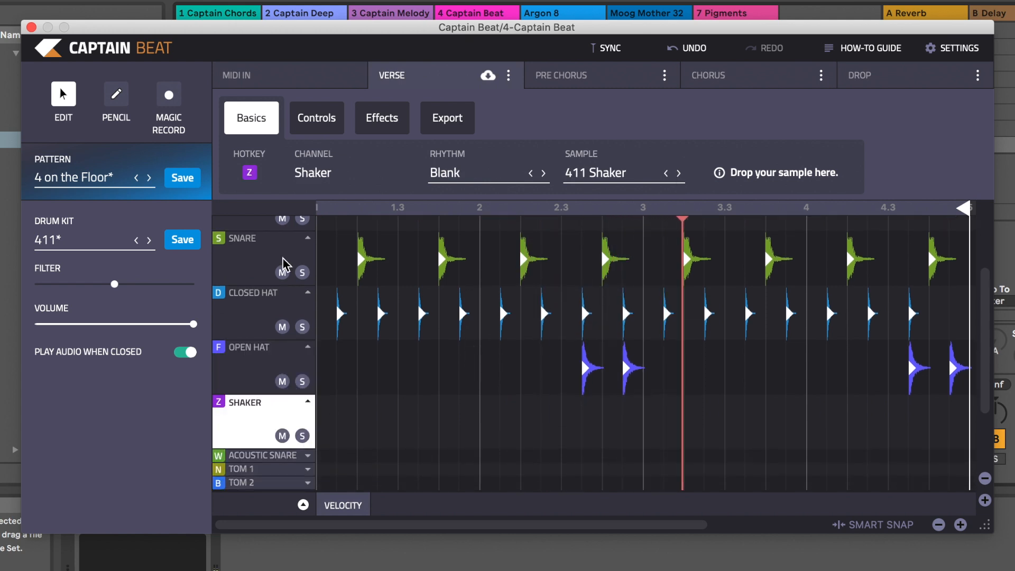
left_click(544, 175)
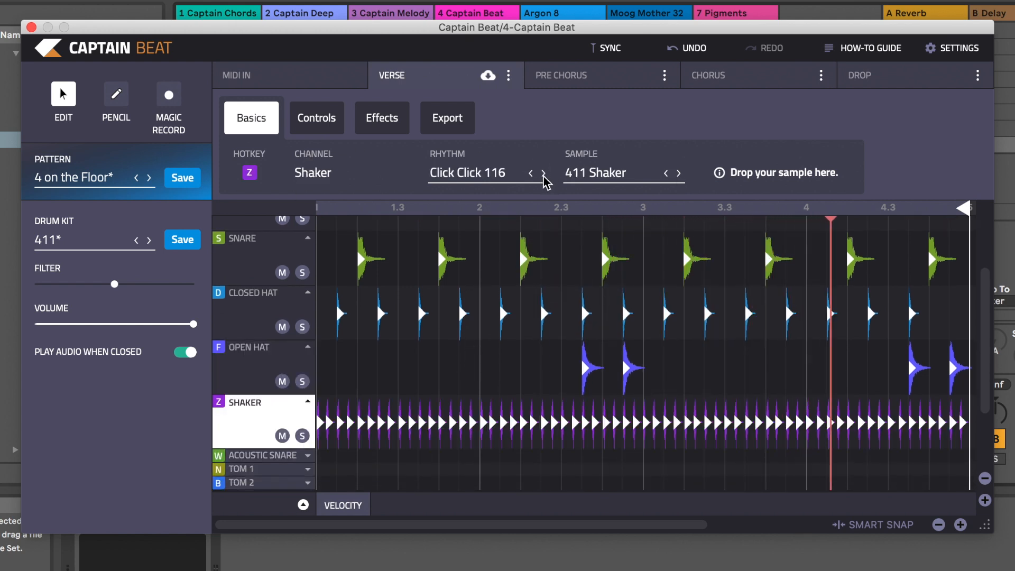
left_click(543, 173)
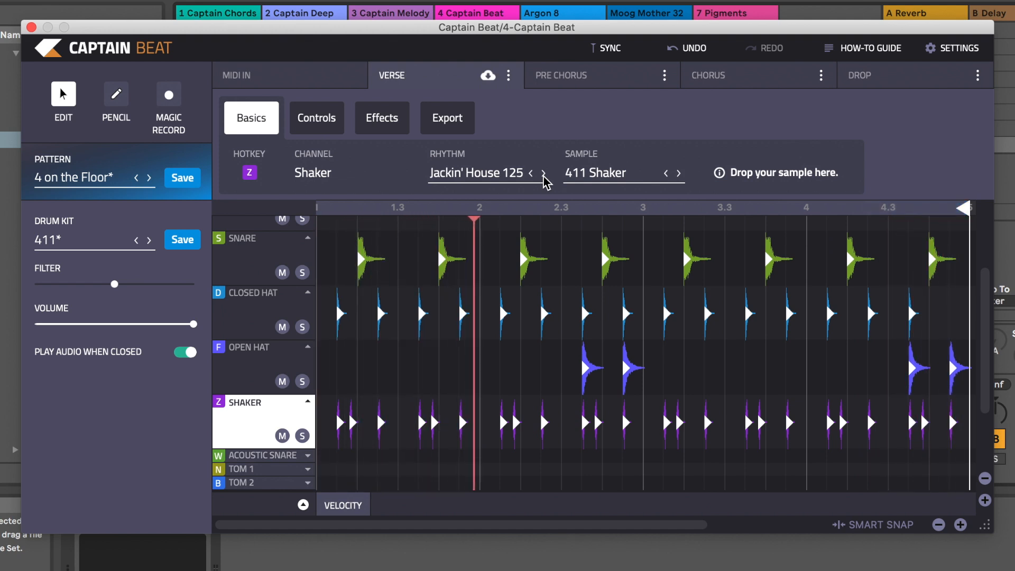
Delete the two Tom 3 hits around bar 3.3 and just before bar 4, and audition the drum pattern.
scroll(410, 359, "up", 1)
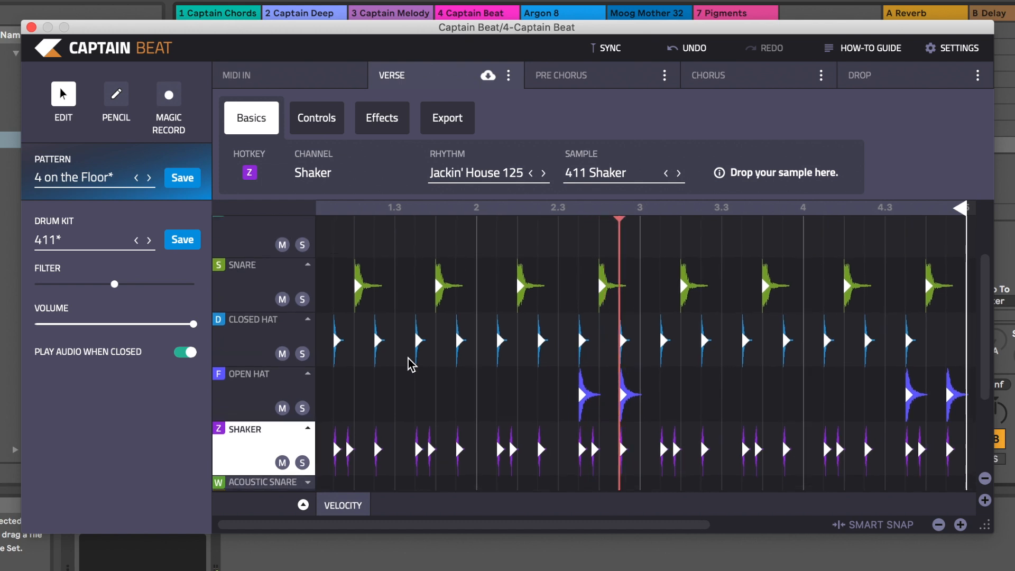
left_click(247, 307)
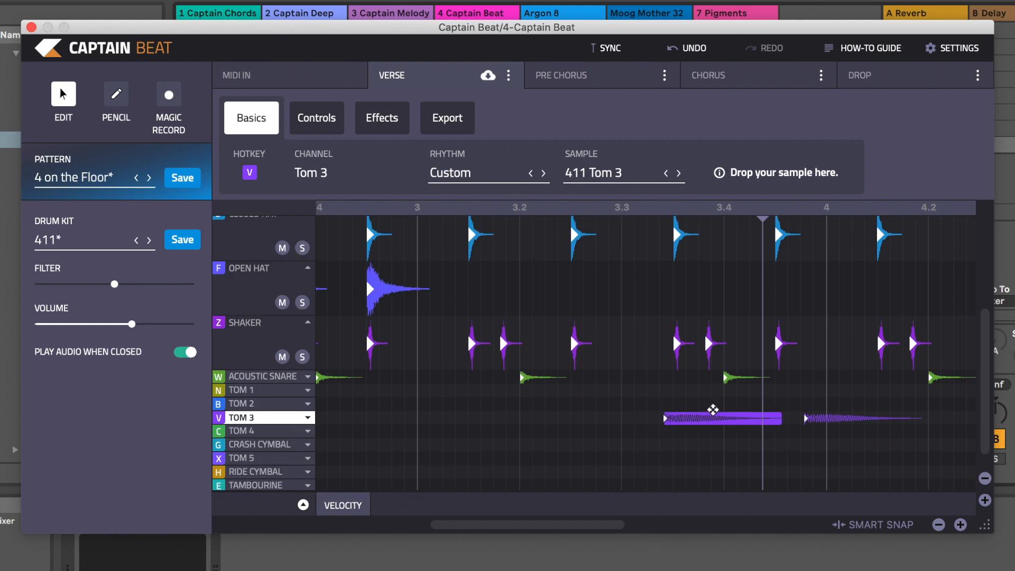
left_click_drag(713, 410, 666, 418)
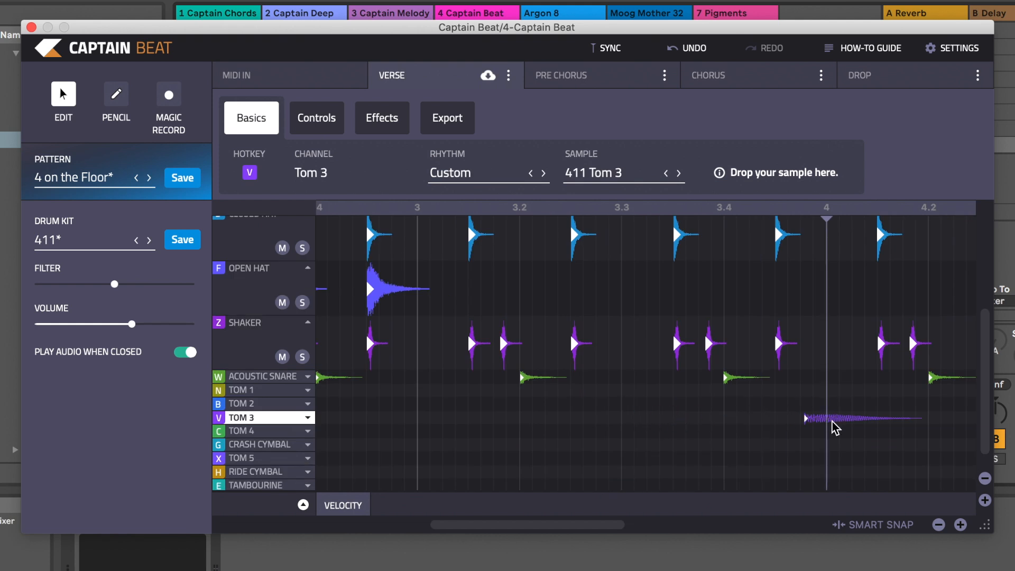
key("Delete")
scroll(821, 425, "down", 10)
key("space")
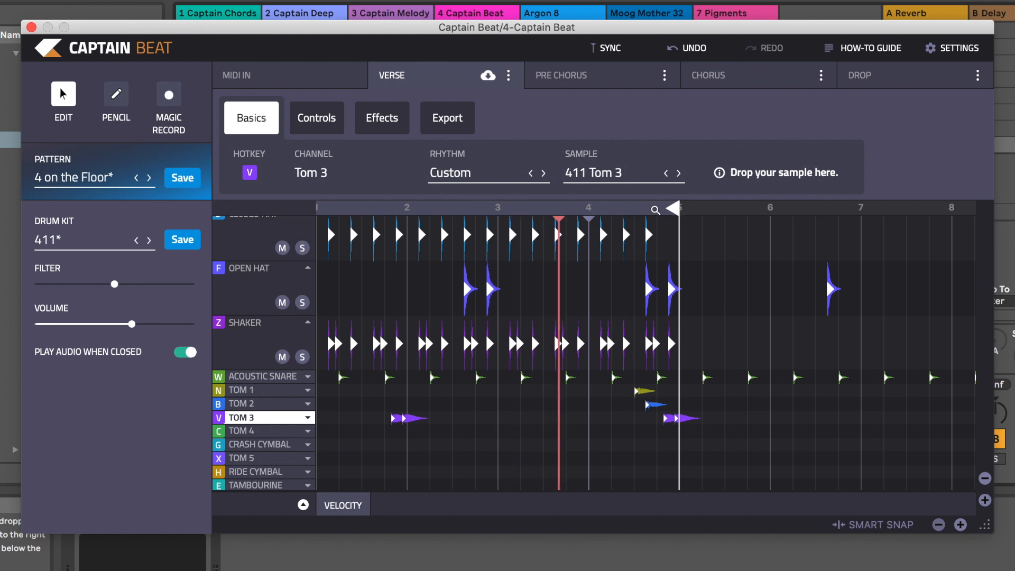
key("space")
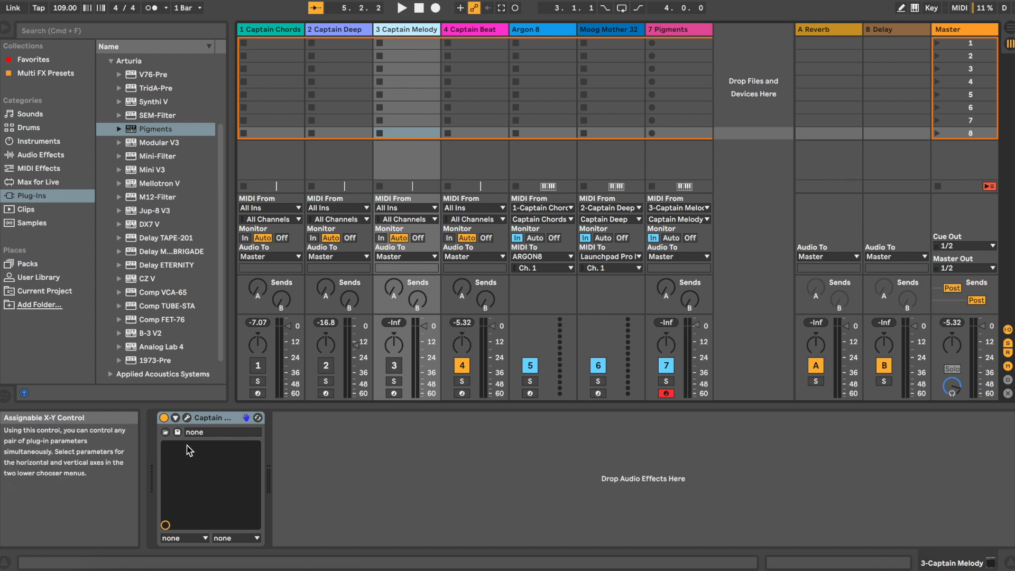
Open Captain Melody from its track, switch to the Chorus section, and start playback.
left_click(187, 418)
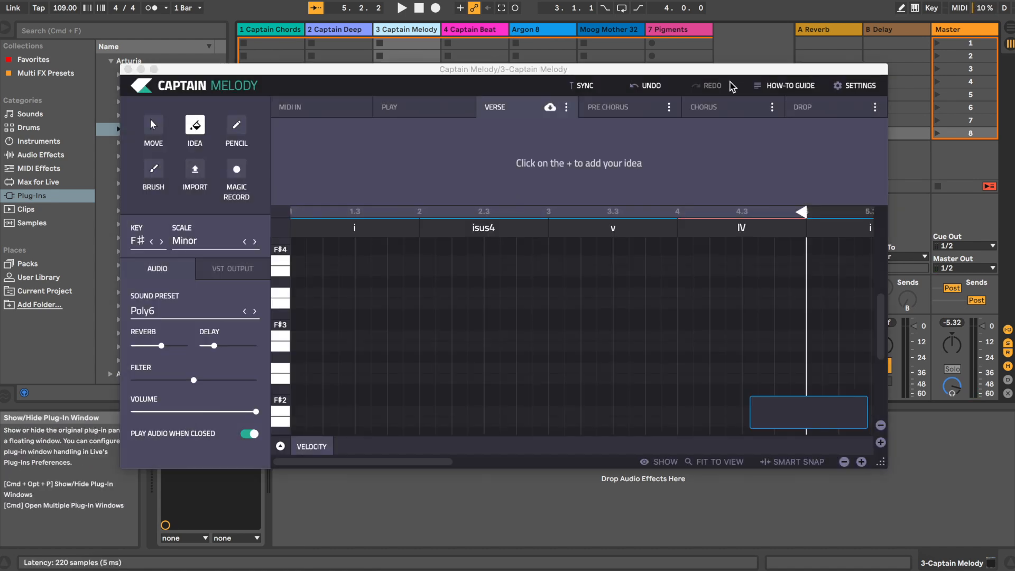
left_click(710, 109)
key("space")
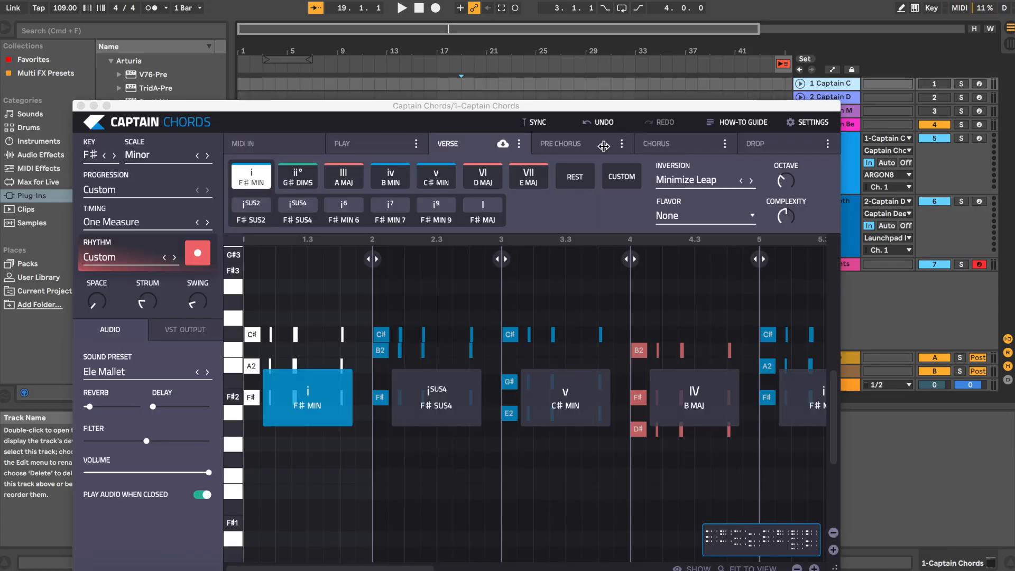
Place the Captain Chords verse and chorus clips on the Argon 8 track and the Captain Beat master audio on a new track.
left_click_drag(456, 104, 589, 81)
left_click_drag(901, 525, 338, 169)
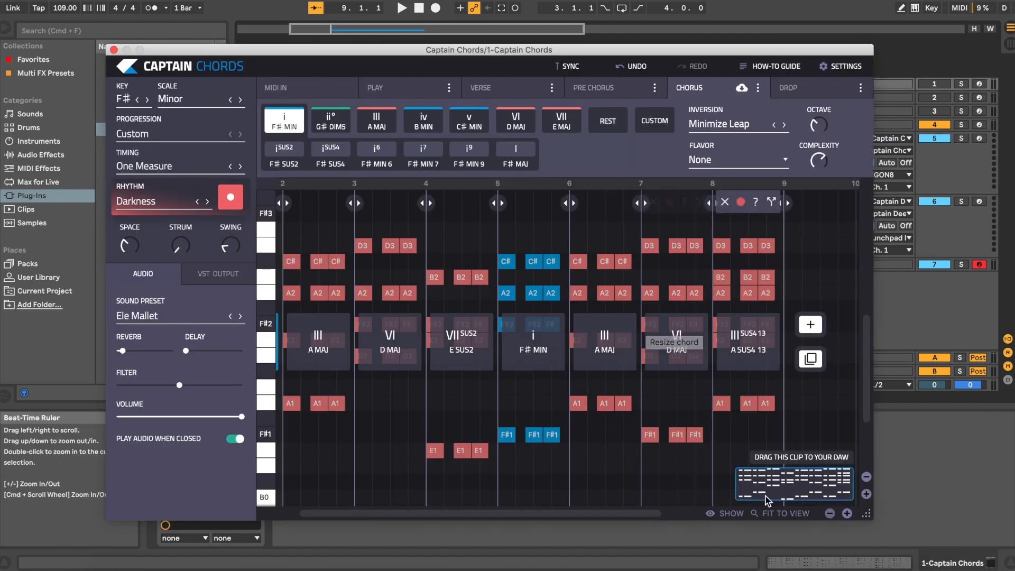
left_click_drag(768, 500, 499, 171)
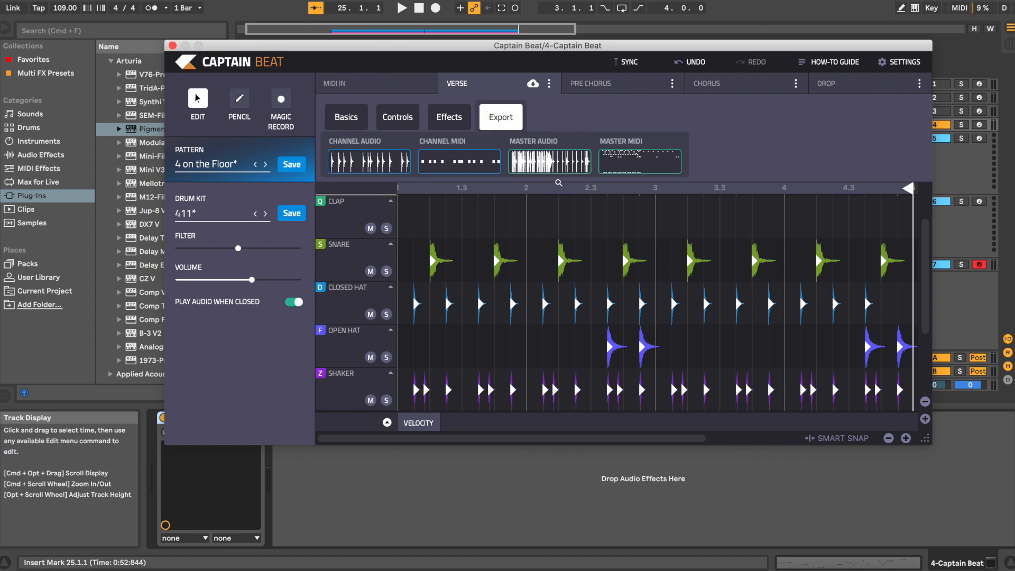
left_click_drag(557, 173, 384, 300)
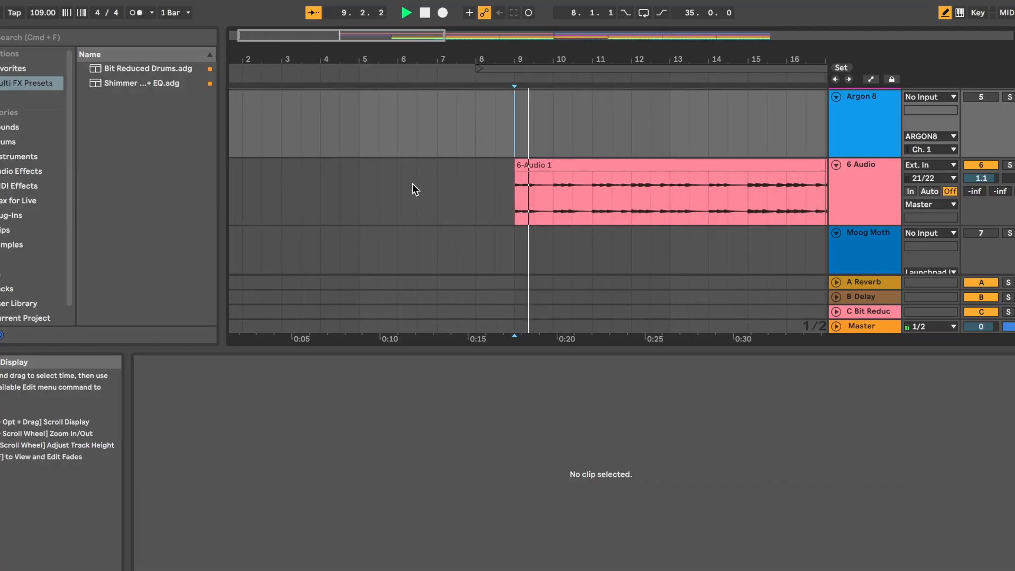
Examine the whole arrangement during playback, from the Argon 8 track through to the kick track and back.
scroll(412, 183, "down", 5)
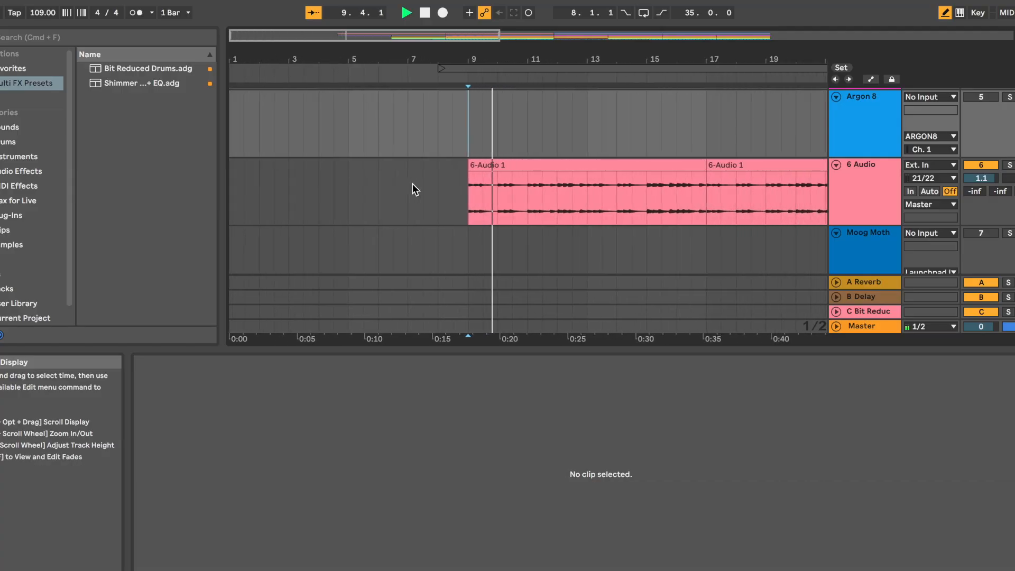
scroll(413, 185, "down", 5)
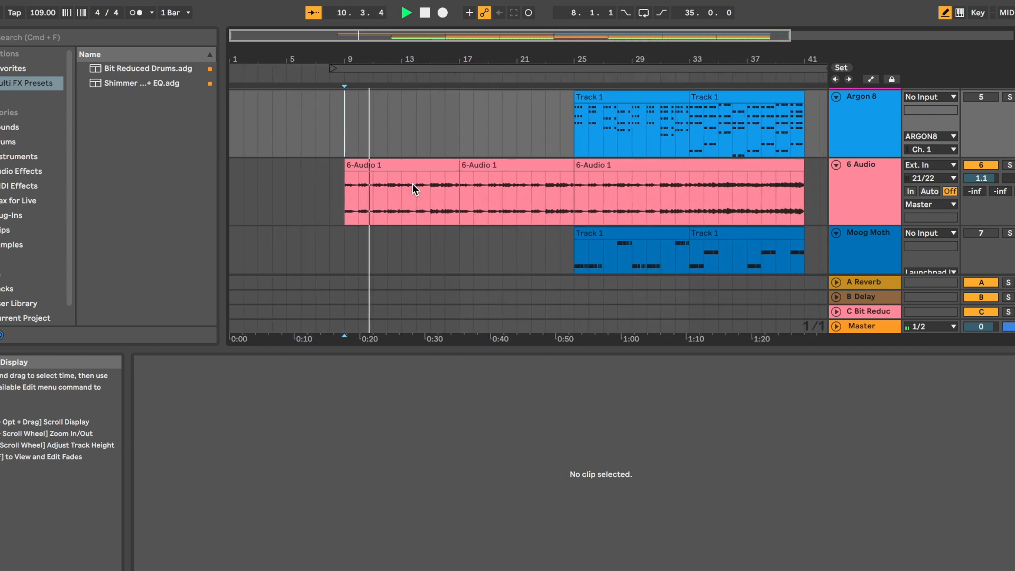
scroll(412, 183, "down", 8)
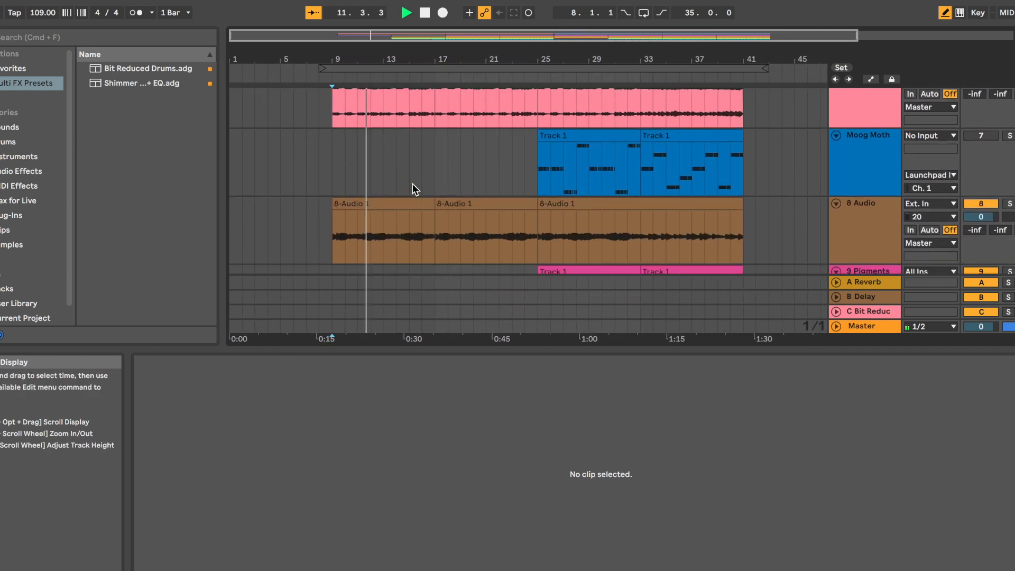
scroll(413, 183, "down", 6)
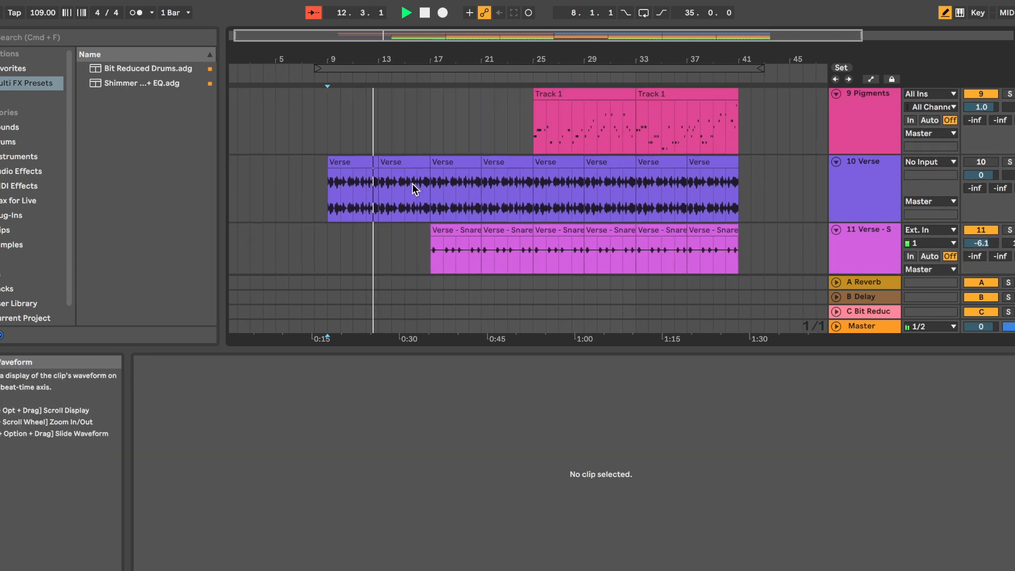
scroll(413, 183, "down", 6)
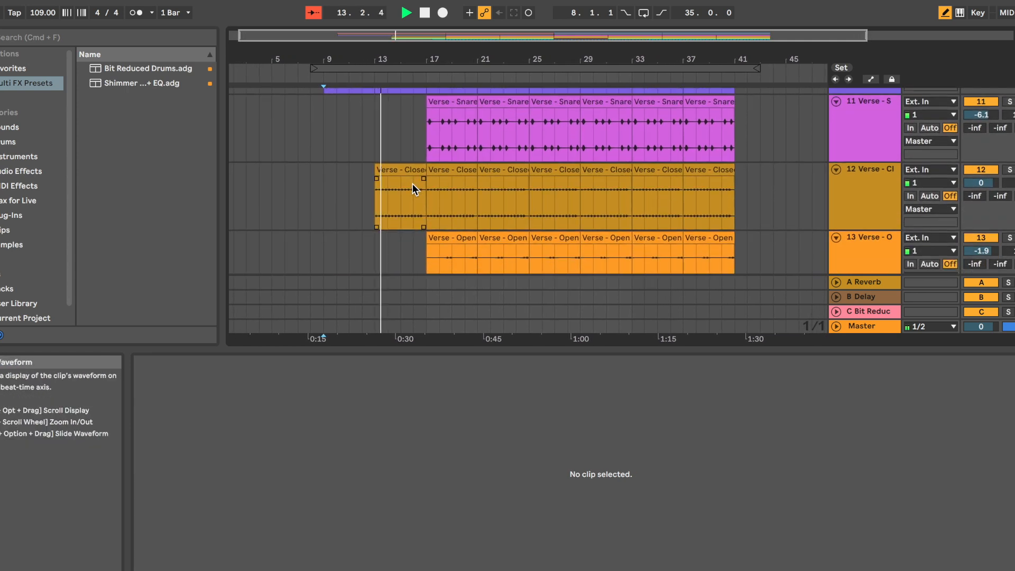
scroll(413, 189, "down", 6)
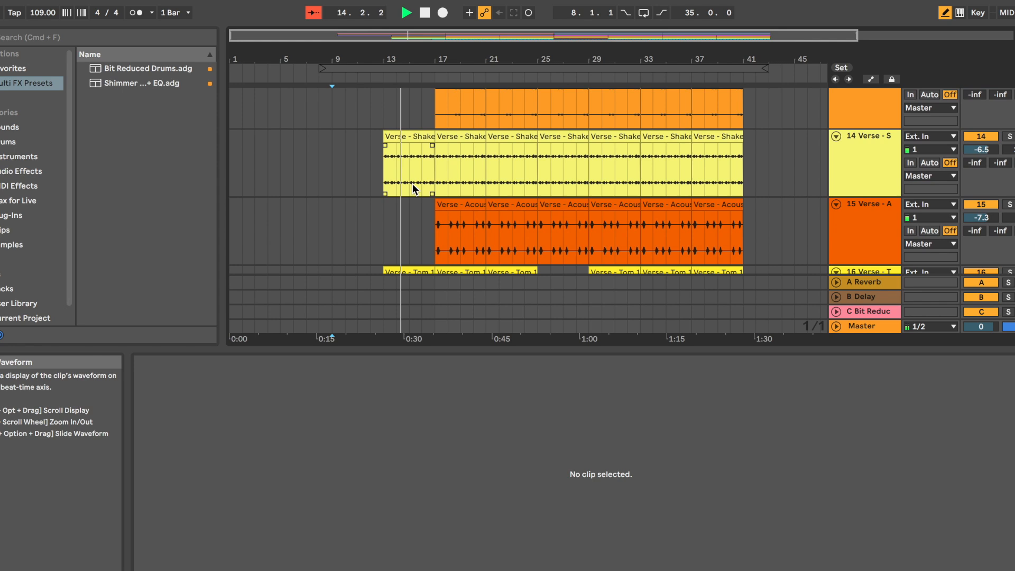
scroll(413, 184, "down", 6)
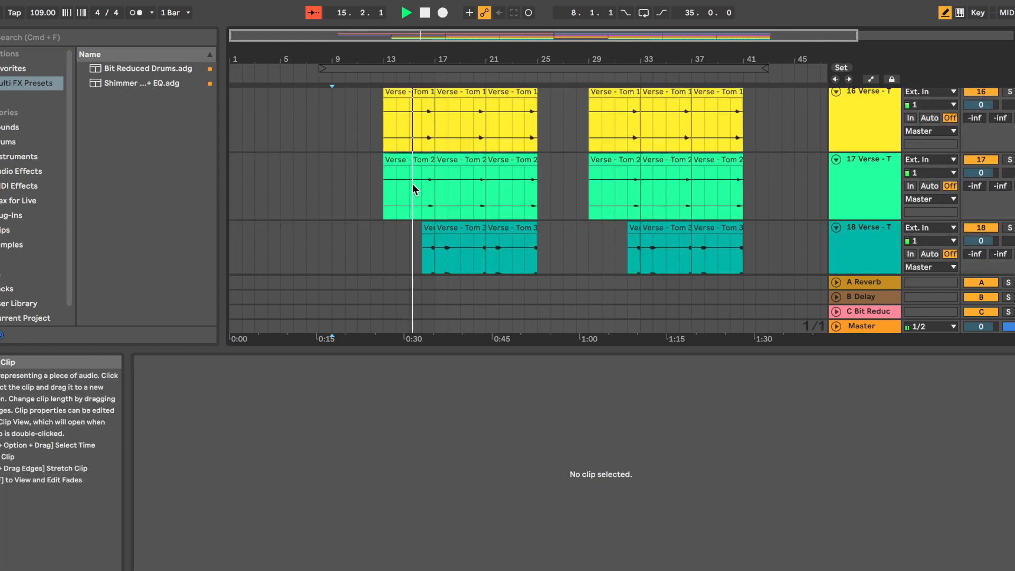
scroll(413, 183, "down", 2)
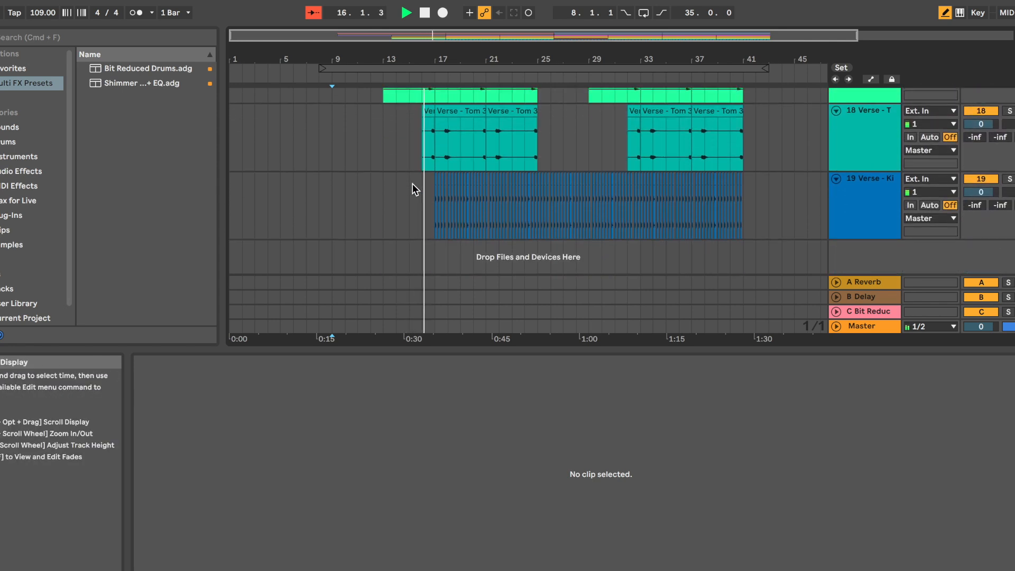
scroll(401, 177, "up", 2)
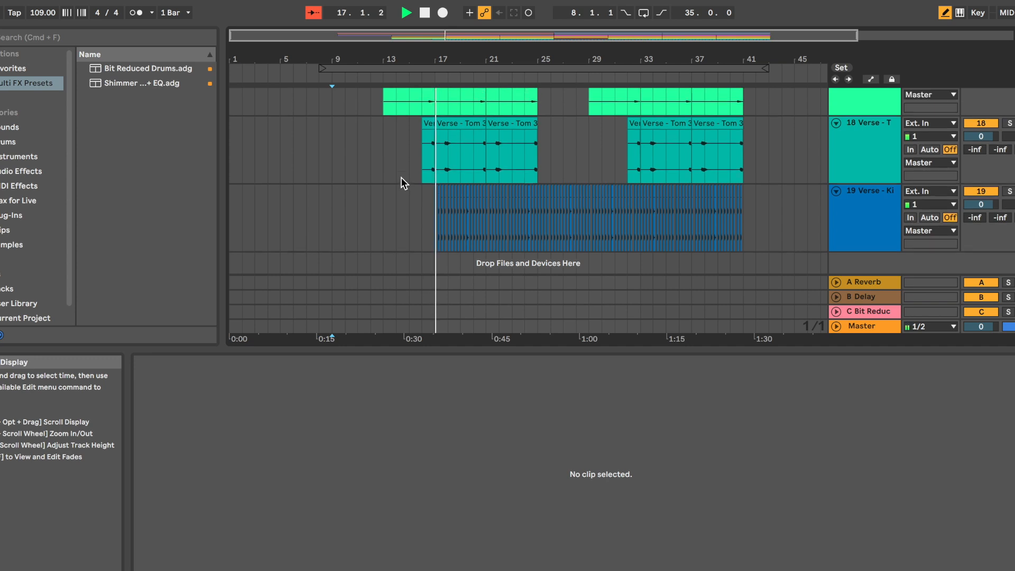
scroll(401, 177, "up", 2)
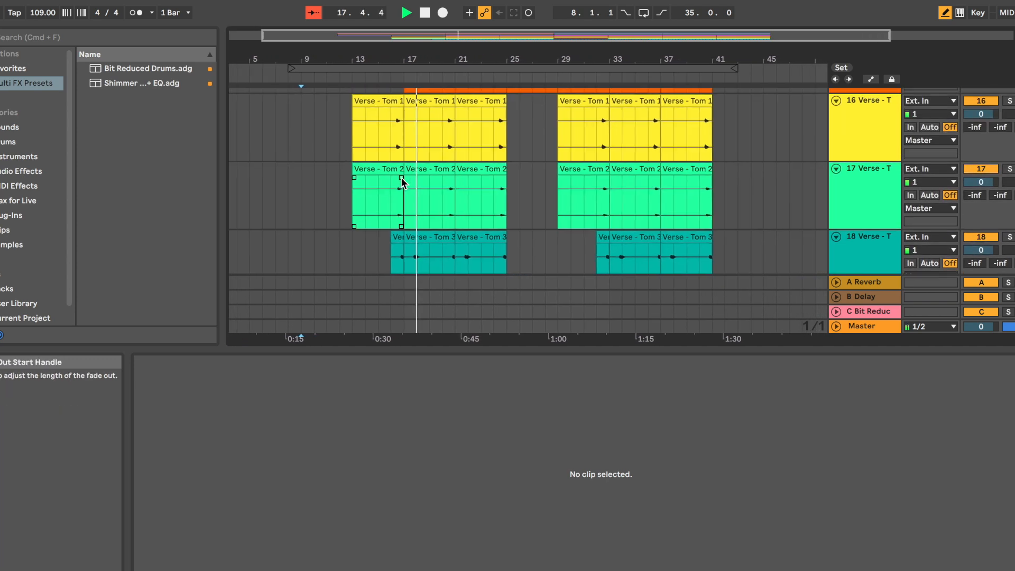
scroll(418, 203, "up", 2)
scroll(418, 206, "up", 4)
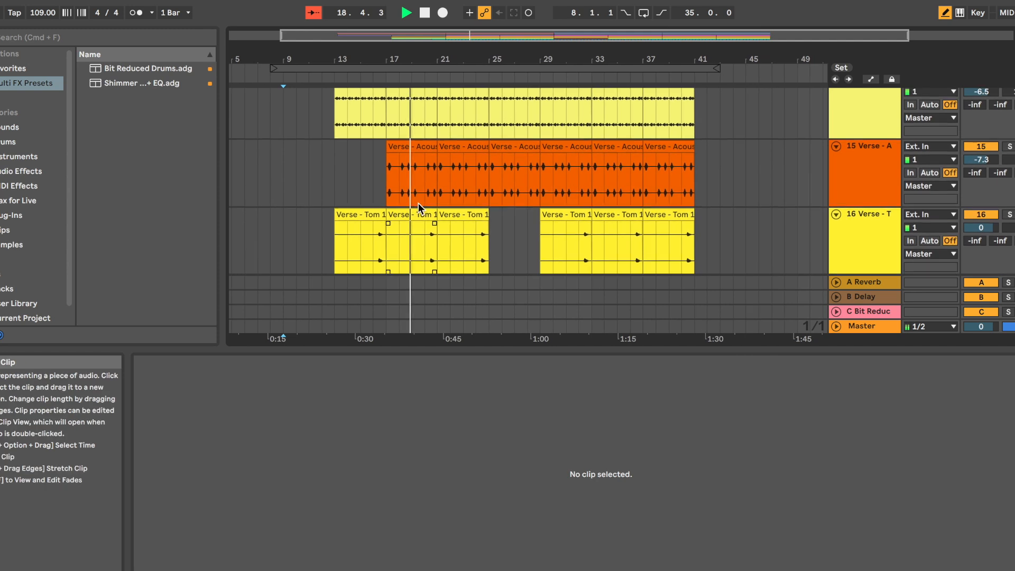
scroll(419, 208, "up", 6)
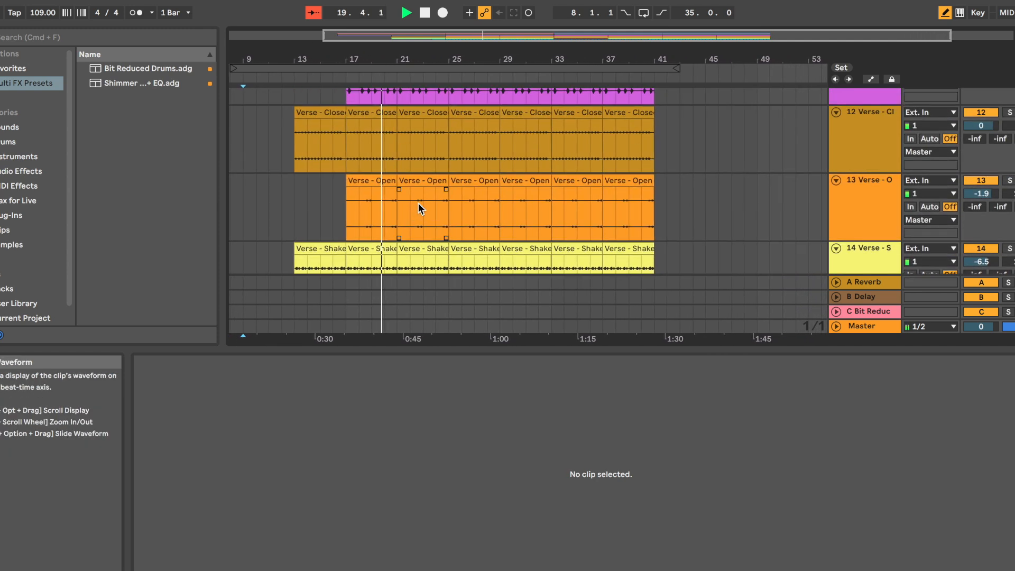
scroll(418, 203, "up", 8)
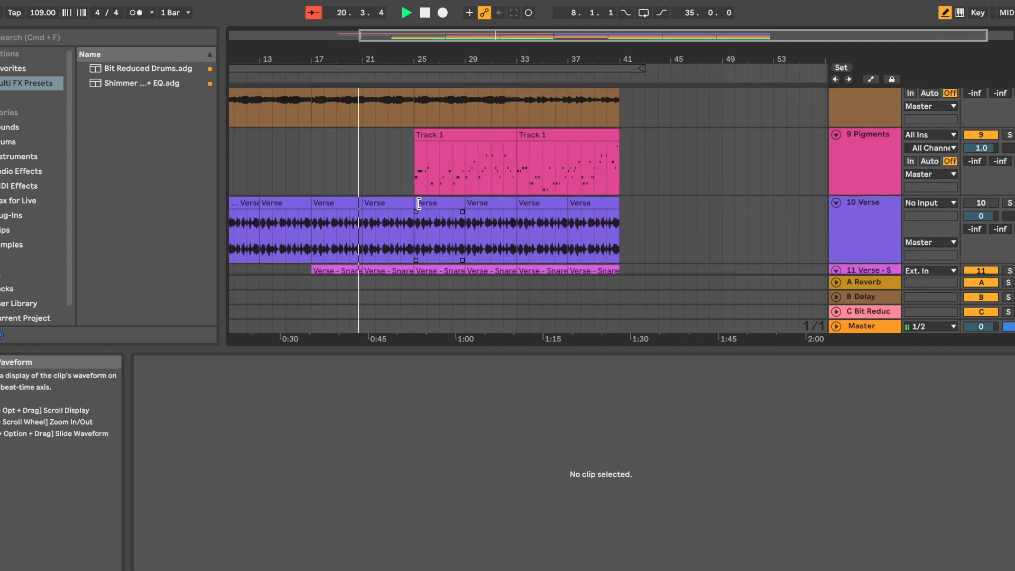
scroll(418, 203, "up", 8)
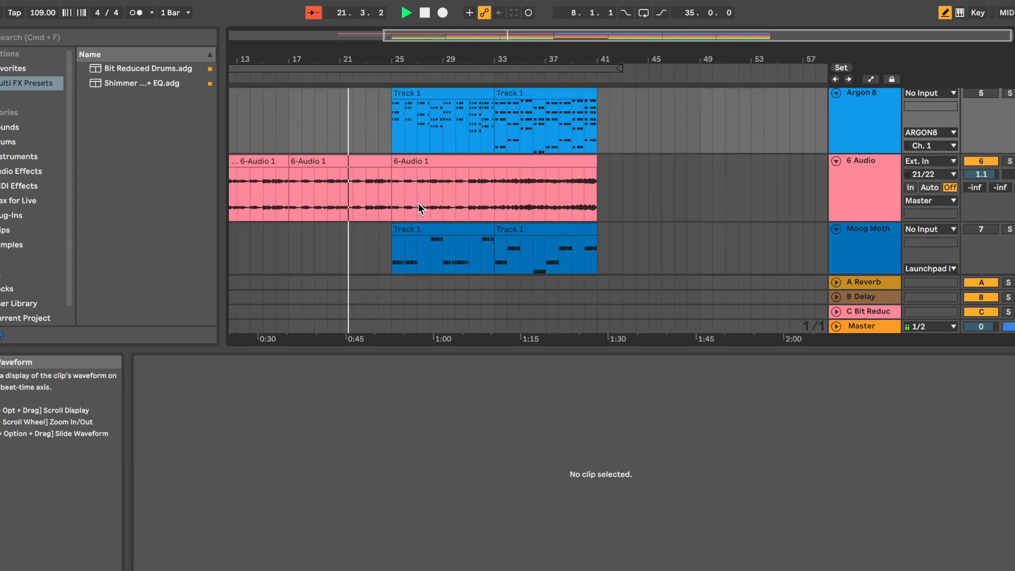
scroll(417, 203, "up", 6)
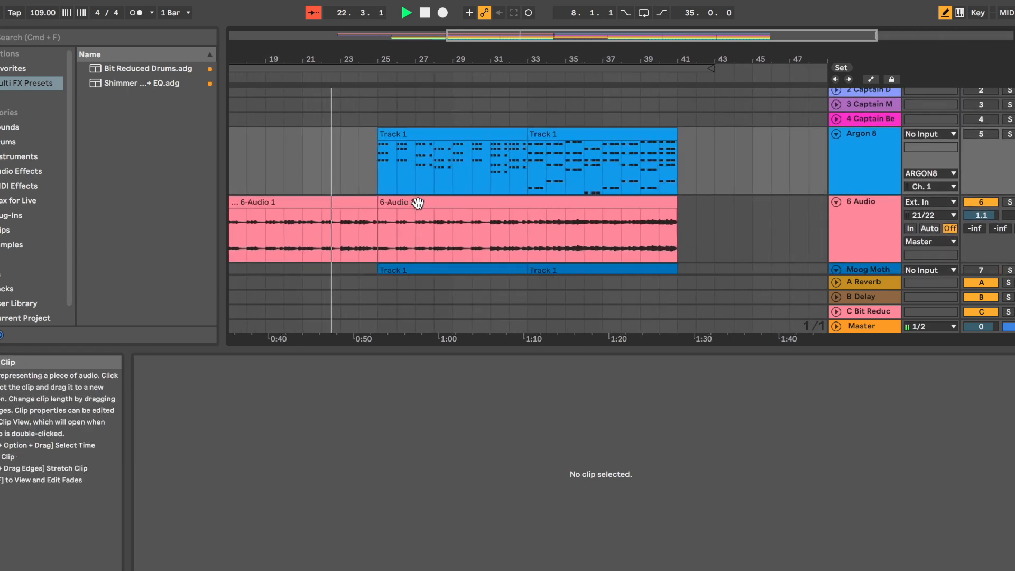
Open the notes of the Pigments track's first MIDI clip, starting at bar 25.
scroll(418, 203, "down", 3)
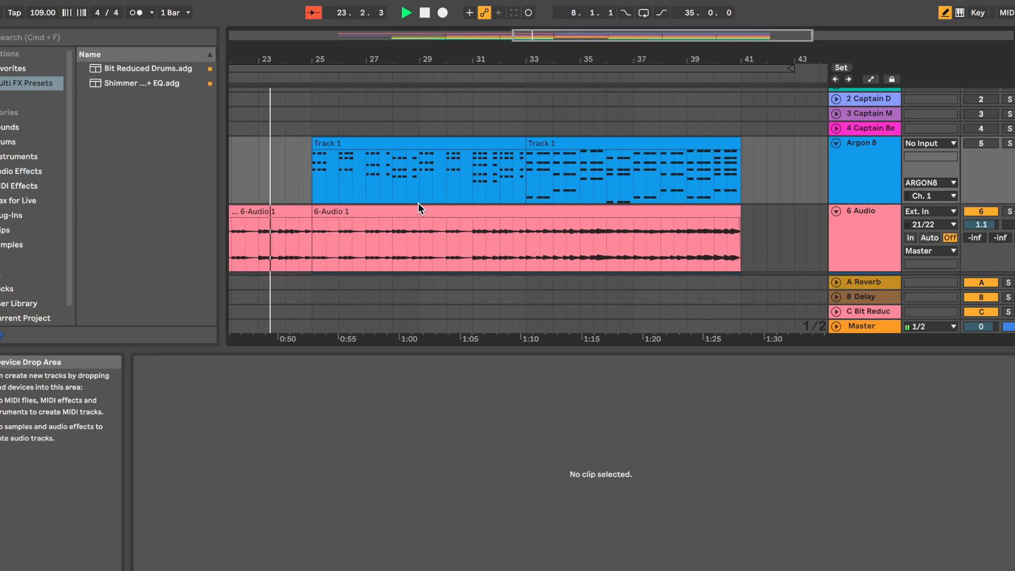
scroll(418, 203, "down", 6)
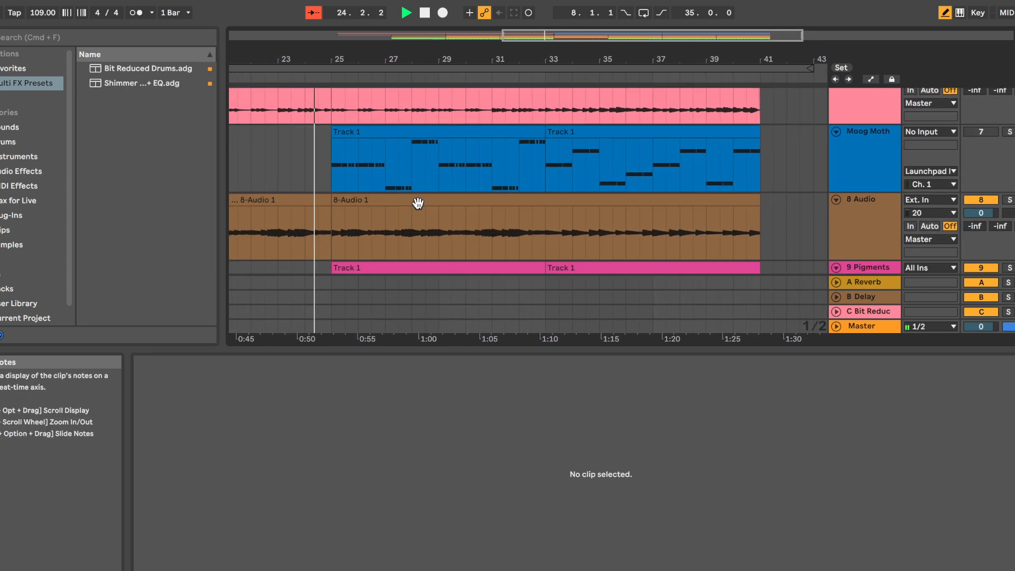
scroll(418, 203, "down", 4)
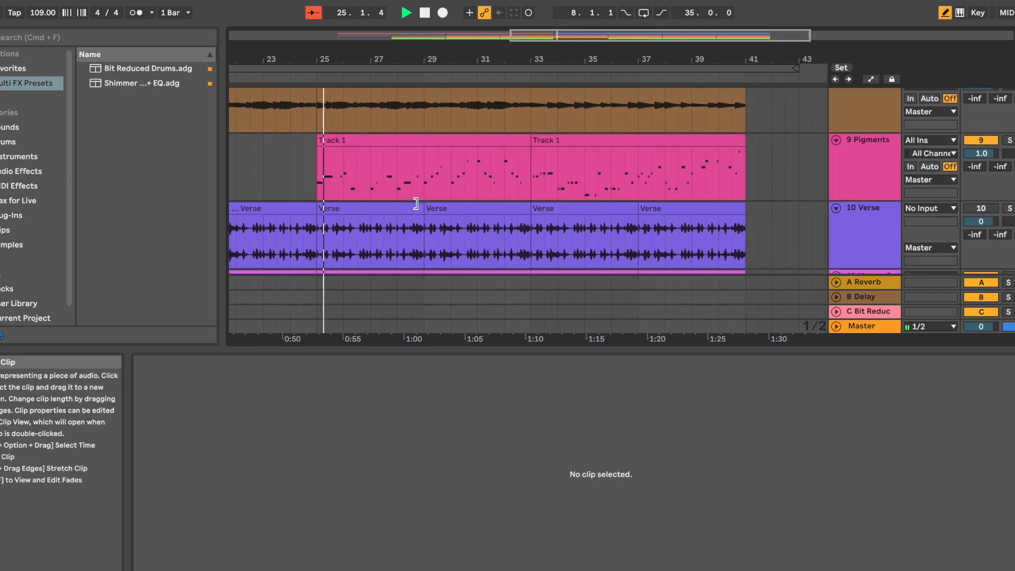
left_click(404, 142)
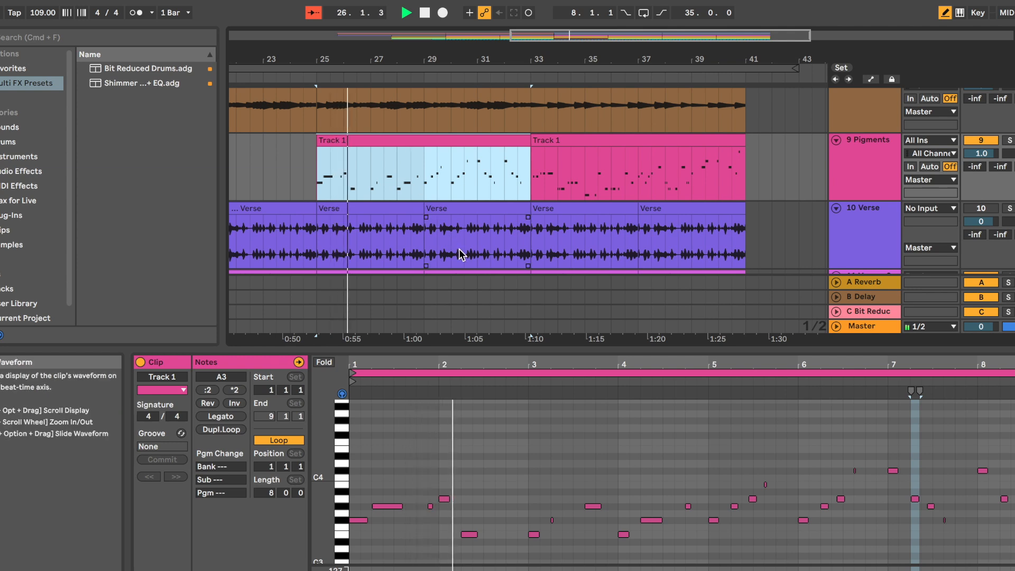
Examine the Verse, Snare and Closed Hat audio tracks beneath Pigments while the arrangement plays.
scroll(459, 249, "down", 3)
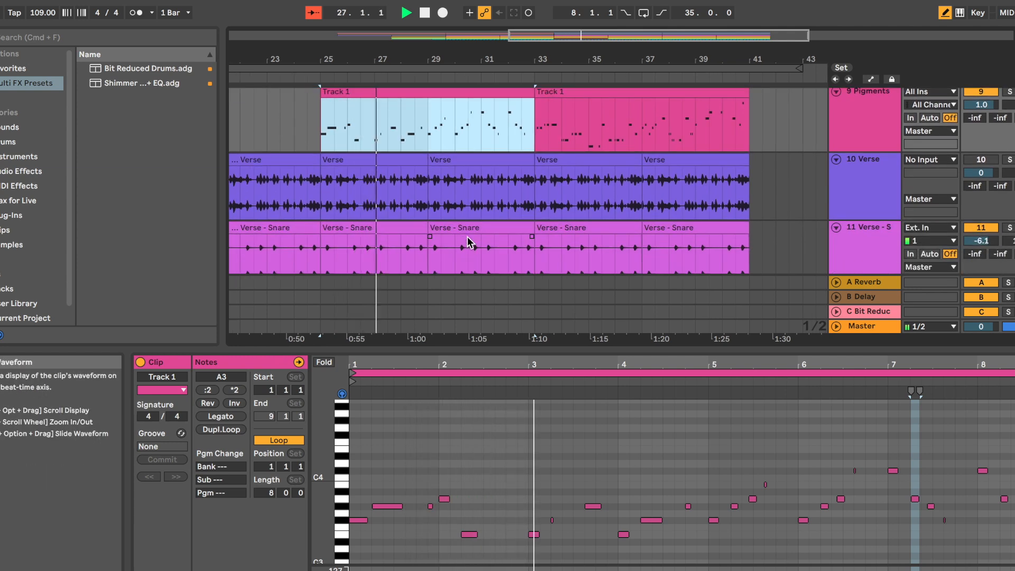
scroll(468, 243, "down", 3)
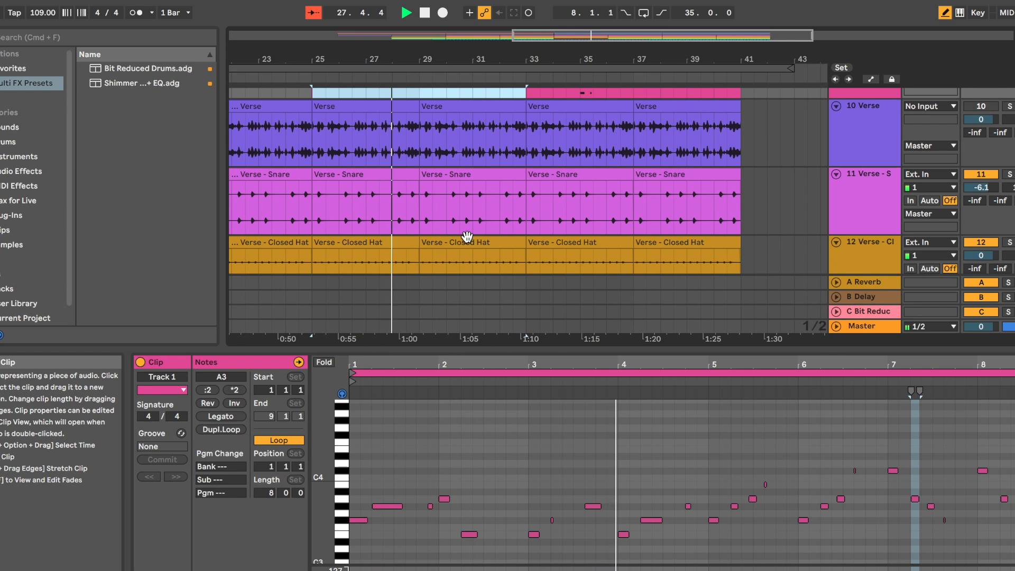
scroll(468, 243, "up", 2)
scroll(468, 244, "up", 2)
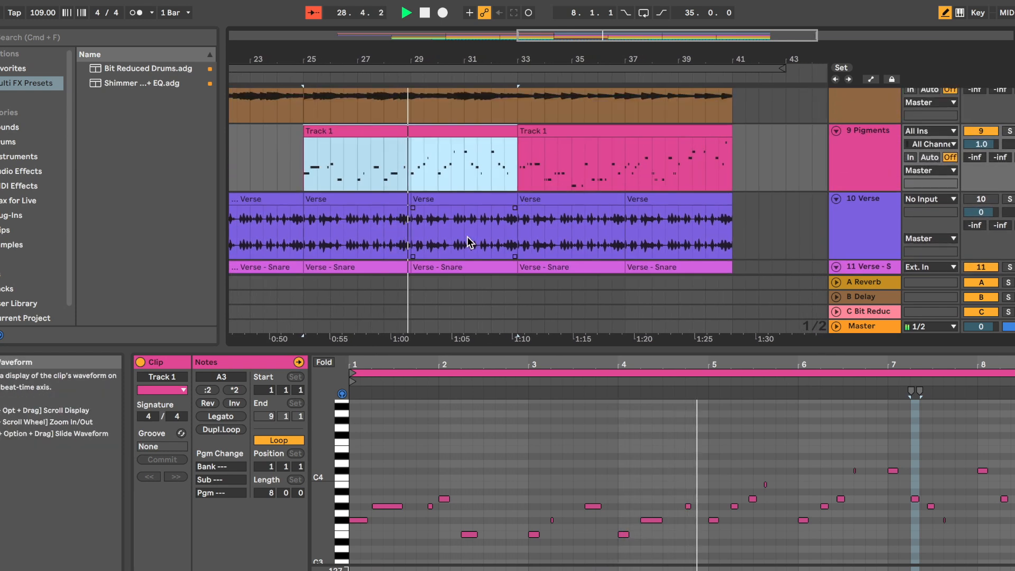
left_click(526, 213)
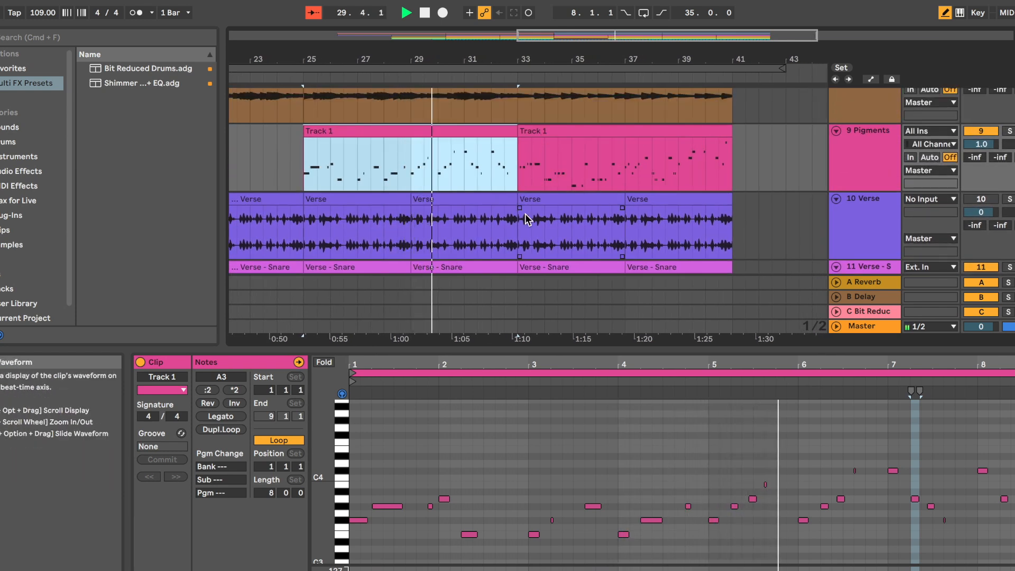
scroll(525, 213, "down", 3)
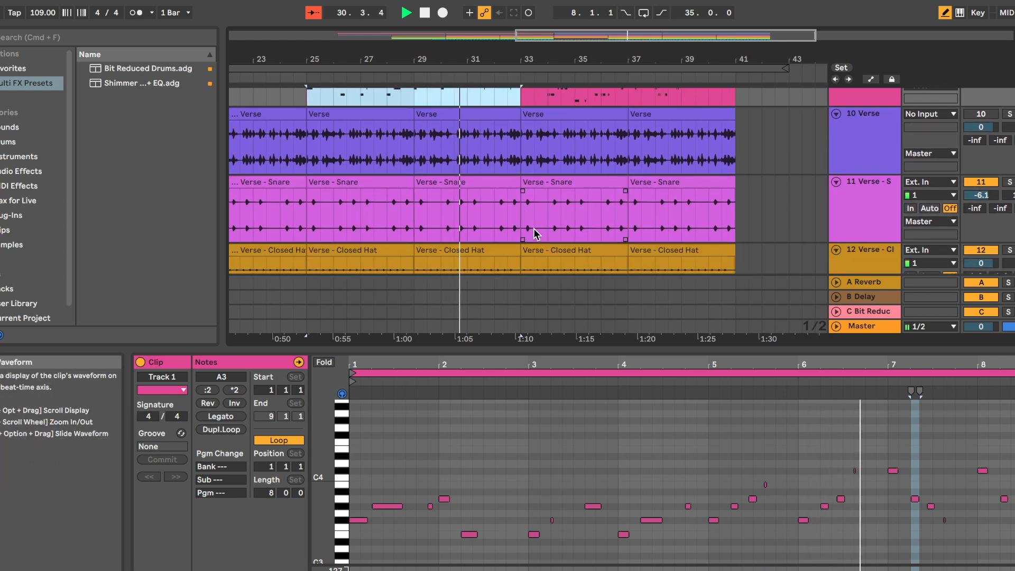
scroll(537, 238, "down", 5)
scroll(541, 242, "up", 4)
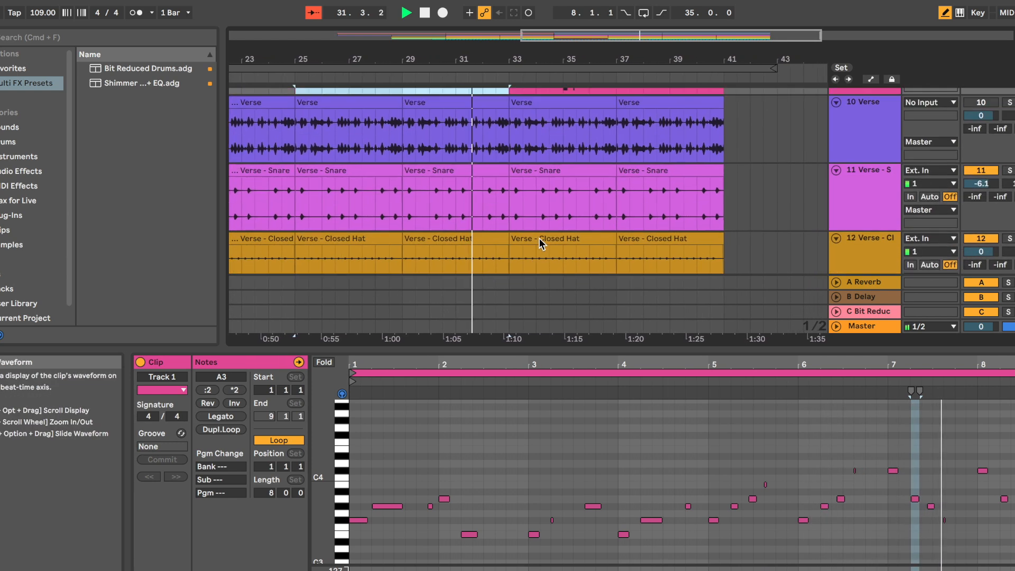
Open the notes of the Pigments track's second MIDI clip, starting at bar 33.
scroll(540, 242, "up", 4)
left_click(559, 152)
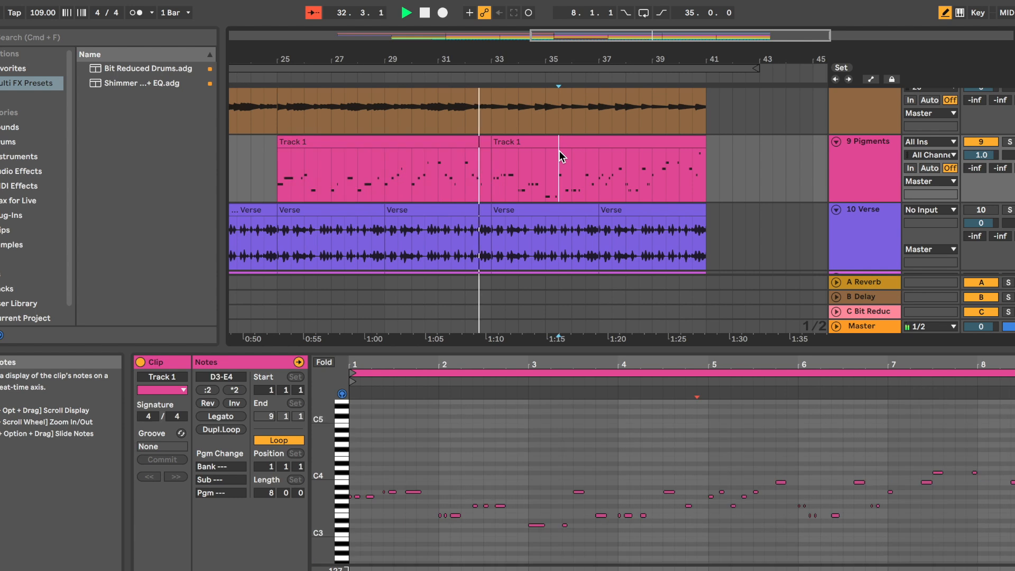
Examine the exported Verse drum tracks from Snare through the hats, Shaker, Acoustic Snare and Toms to the kick during playback.
scroll(615, 312, "down", 5)
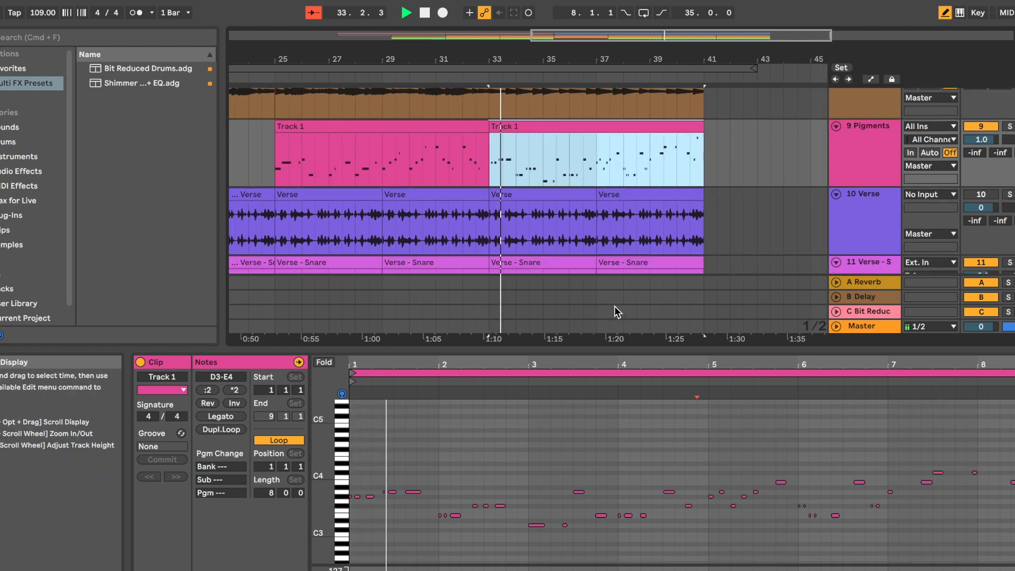
scroll(615, 312, "down", 8)
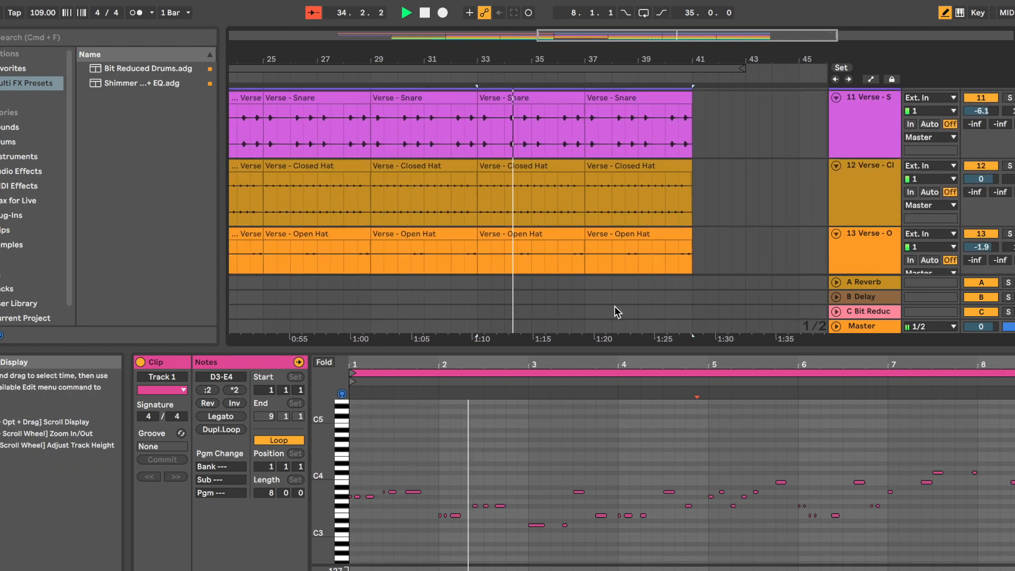
scroll(615, 312, "down", 8)
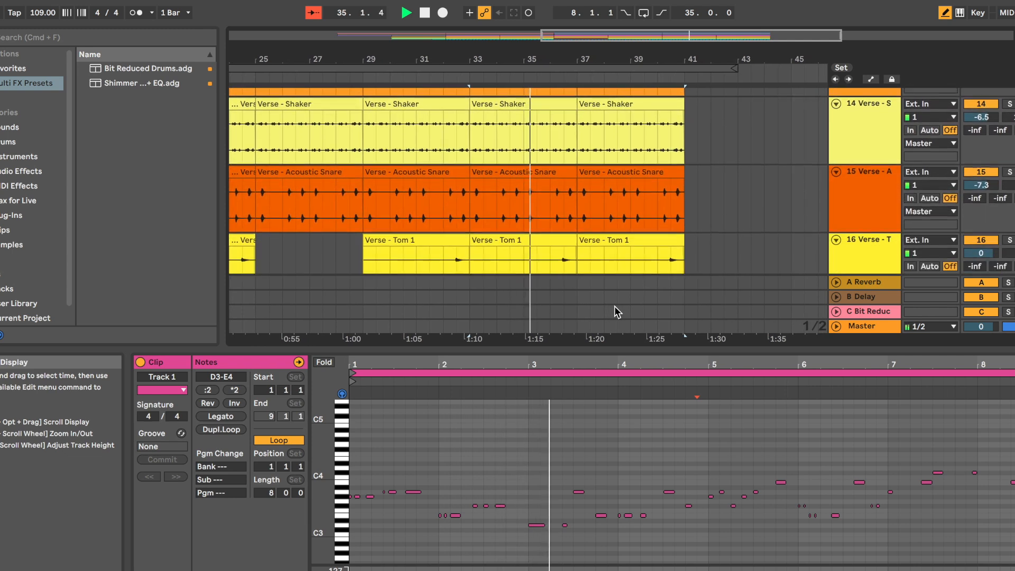
scroll(615, 306, "down", 6)
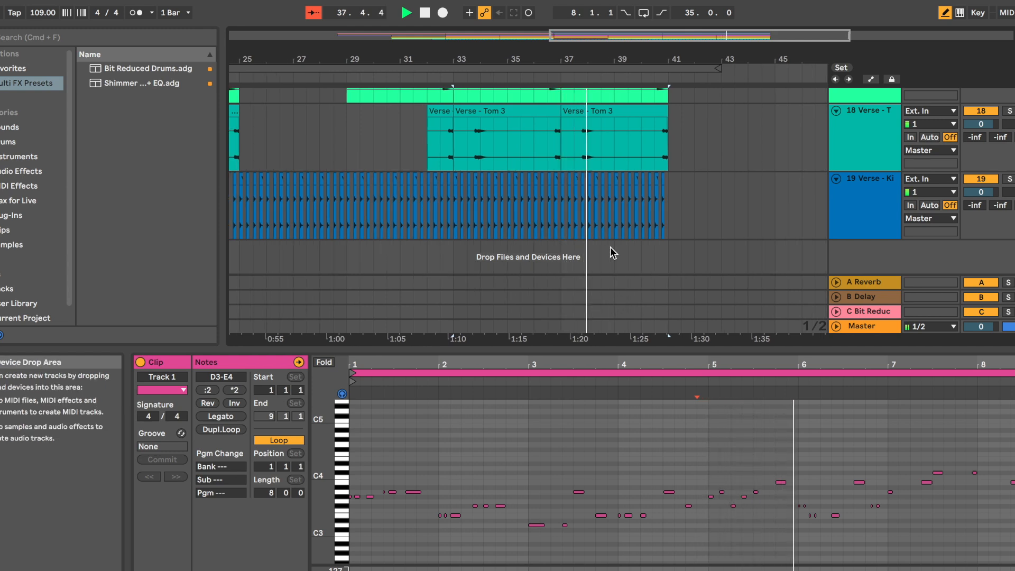
scroll(613, 253, "up", 2)
scroll(612, 253, "down", 1)
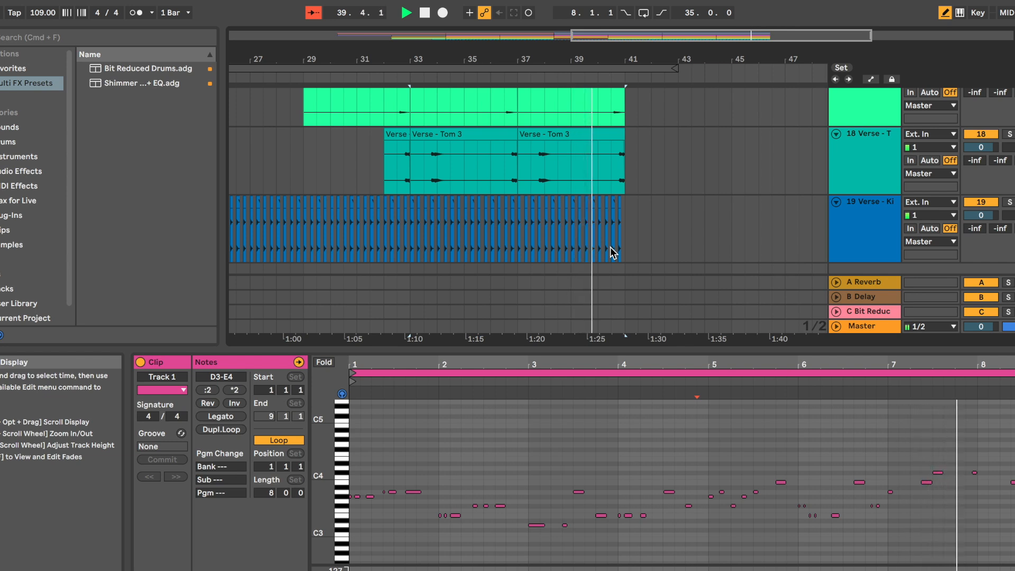
scroll(612, 253, "up", 2)
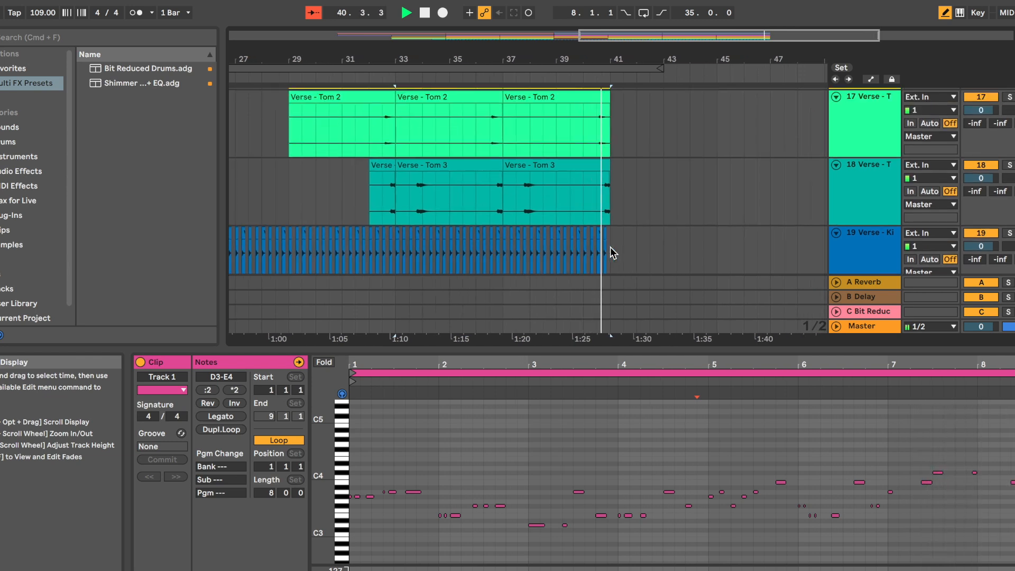